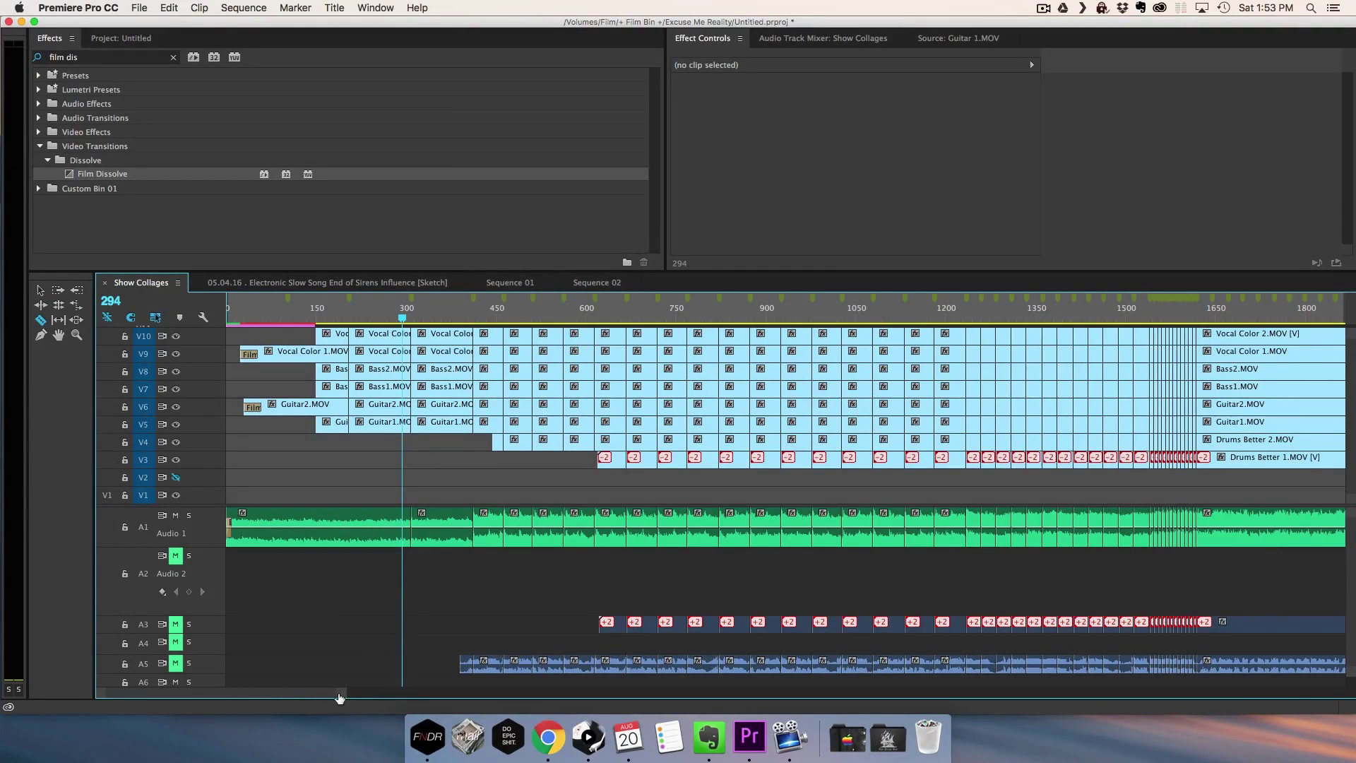
Step: Play the opening of the Show Collages sequence from frame 294 to review how the cuts fall on the music
{"action": "mouse_move", "coordinate": [346, 693]}
{"action": "left_mouse_down"}
{"action": "mouse_move", "coordinate": [485, 698]}
{"action": "mouse_move", "coordinate": [358, 692]}
{"action": "left_mouse_up"}
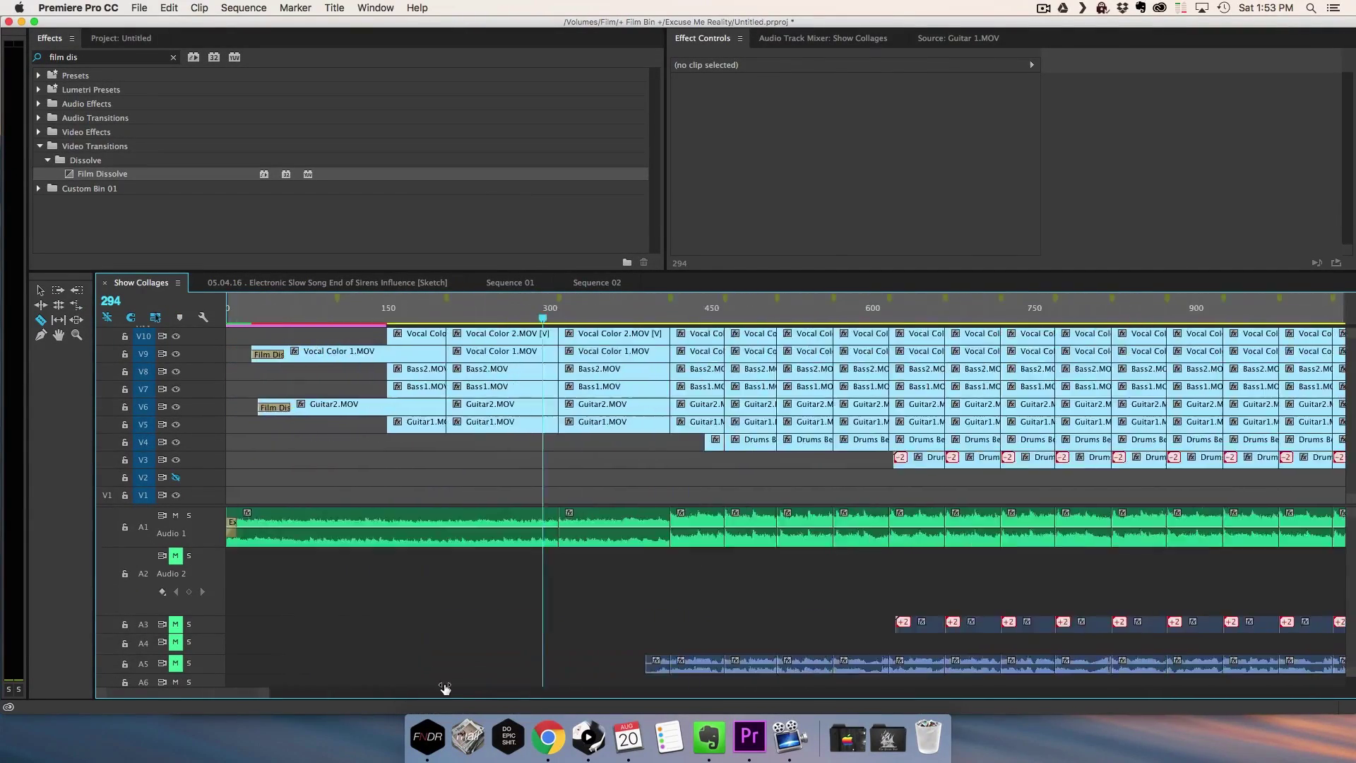
{"action": "key", "text": "space"}
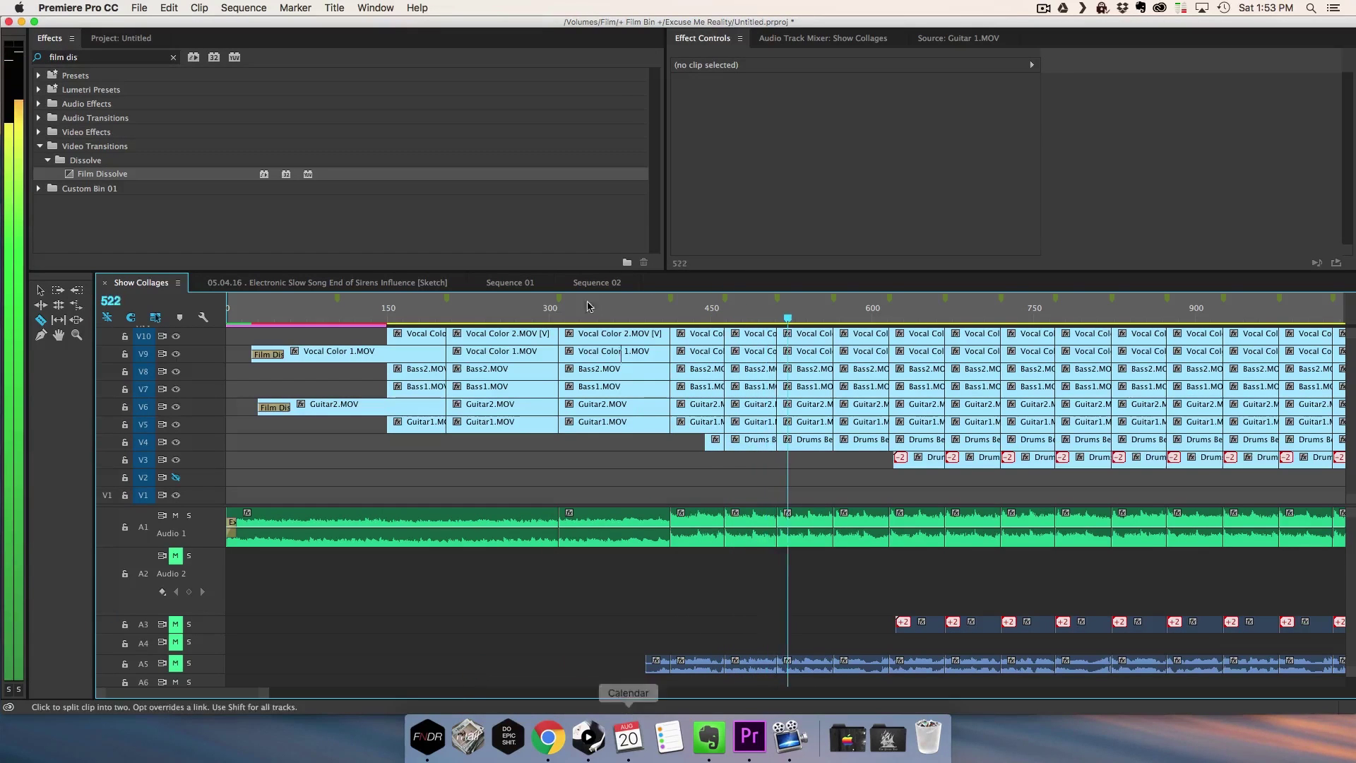
{"action": "left_click_drag", "start_coordinate": [263, 693], "coordinate": [473, 700]}
{"action": "key", "text": "space"}
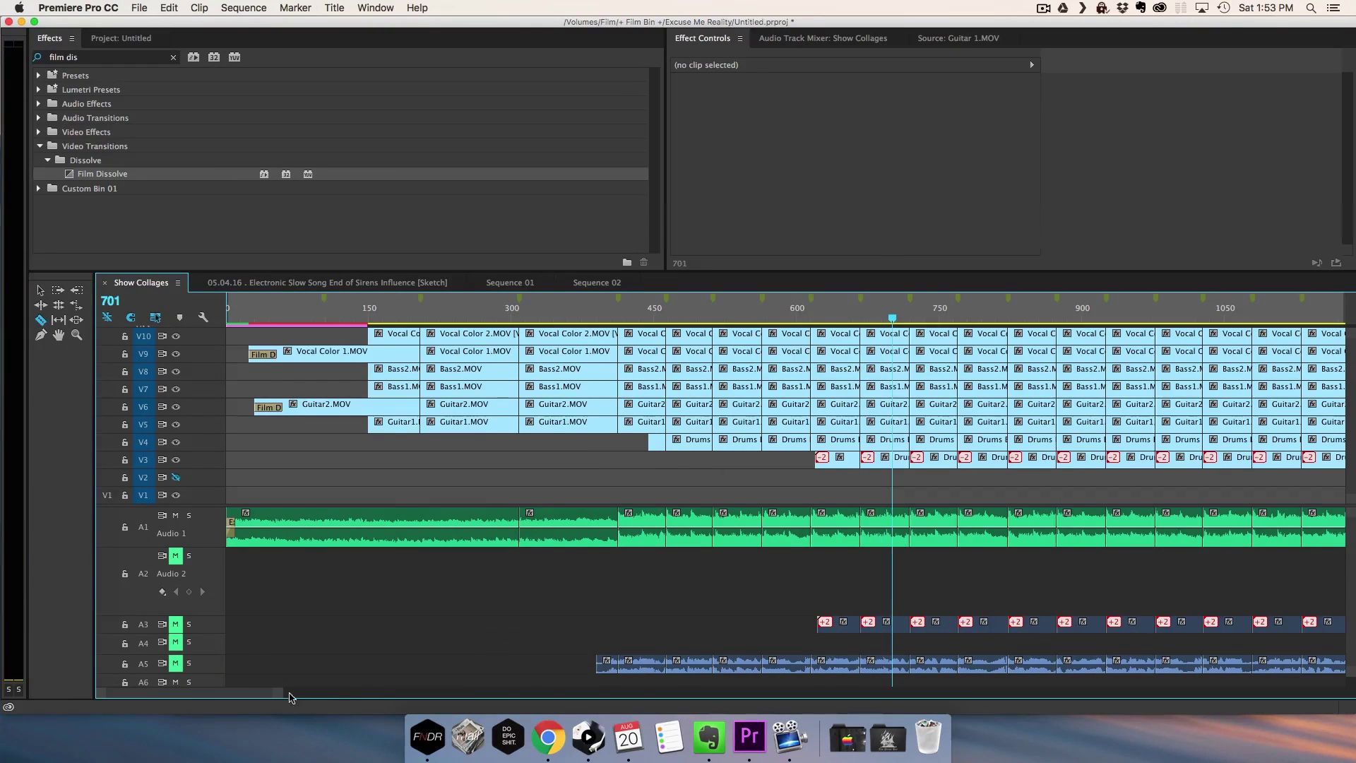
Step: Play the end of the sequence from about frame 5150 and add markers on the beats during playback
{"action": "left_click_drag", "start_coordinate": [284, 694], "coordinate": [416, 696]}
{"action": "left_click", "coordinate": [485, 310]}
{"action": "key", "text": "space"}
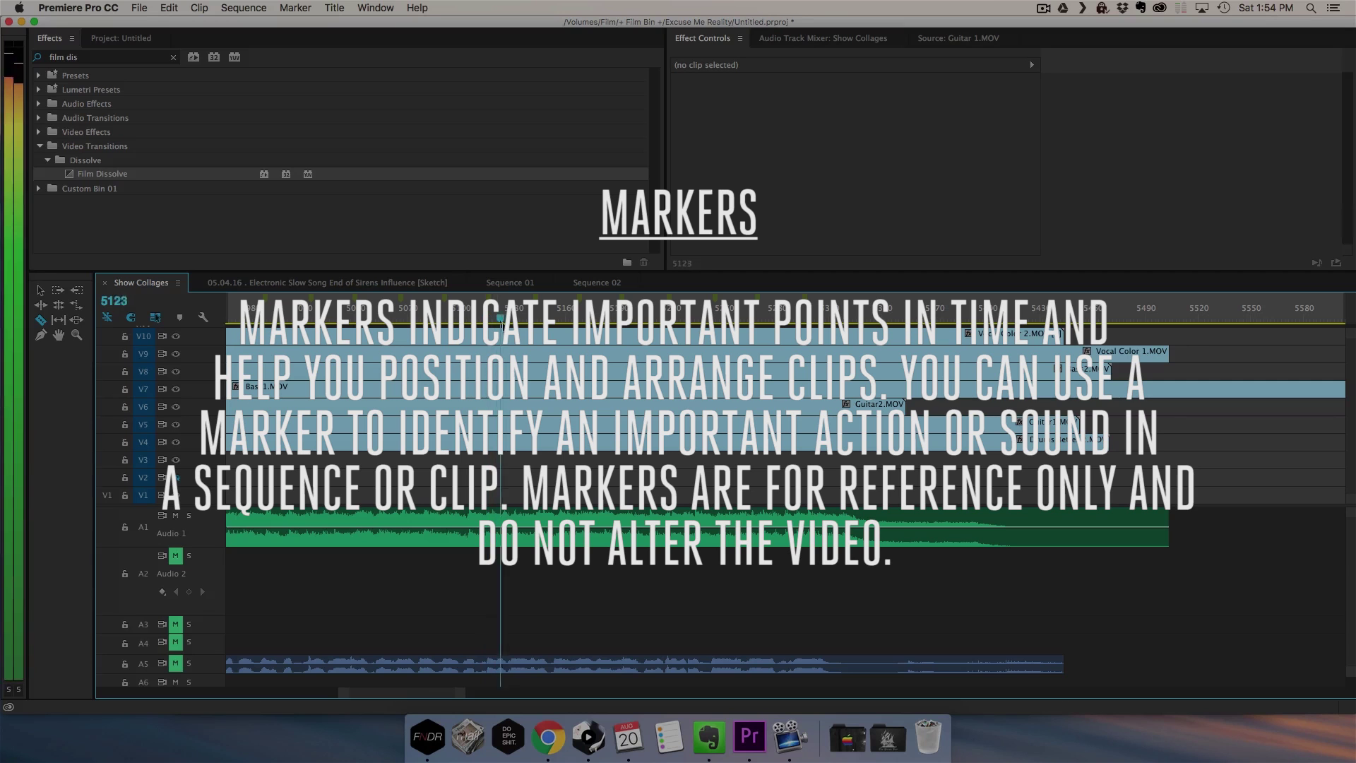
{"action": "left_click_drag", "start_coordinate": [535, 309], "coordinate": [552, 309]}
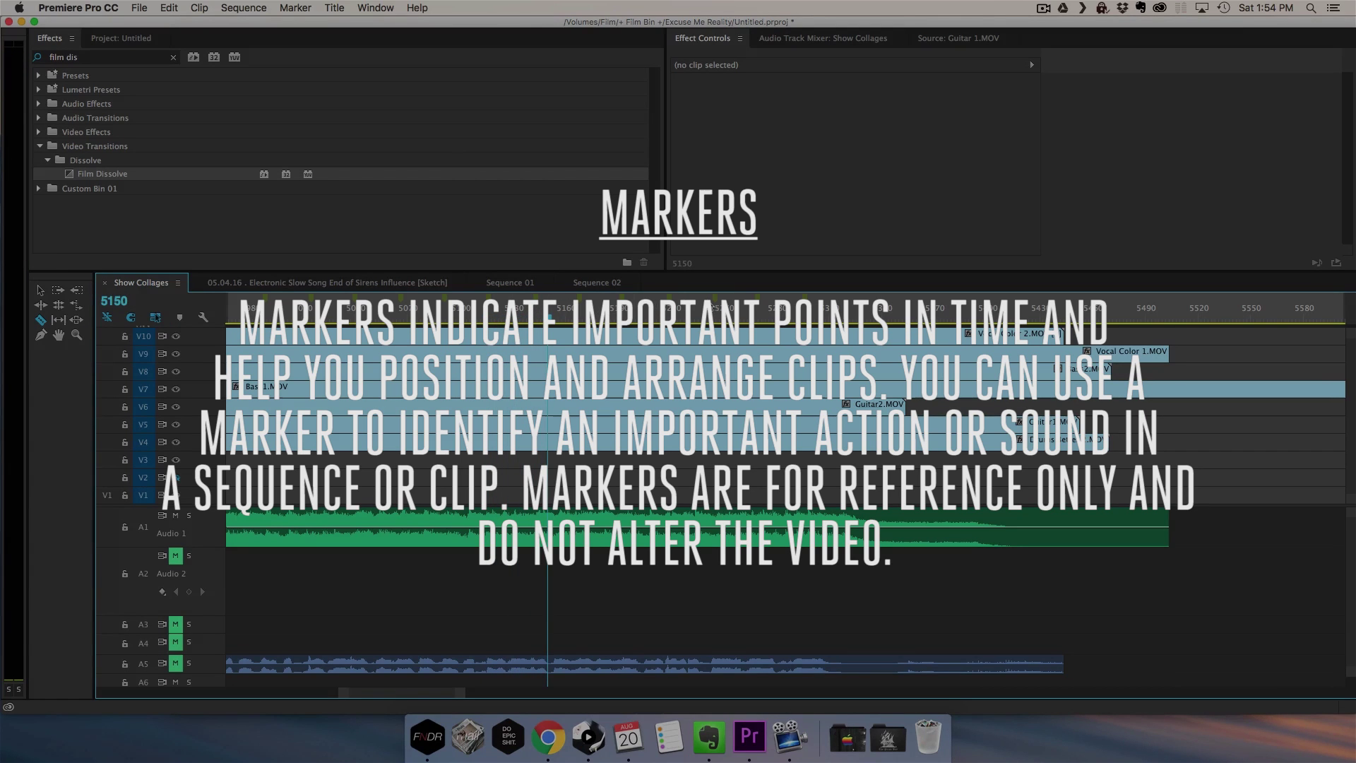
{"action": "key", "text": "space"}
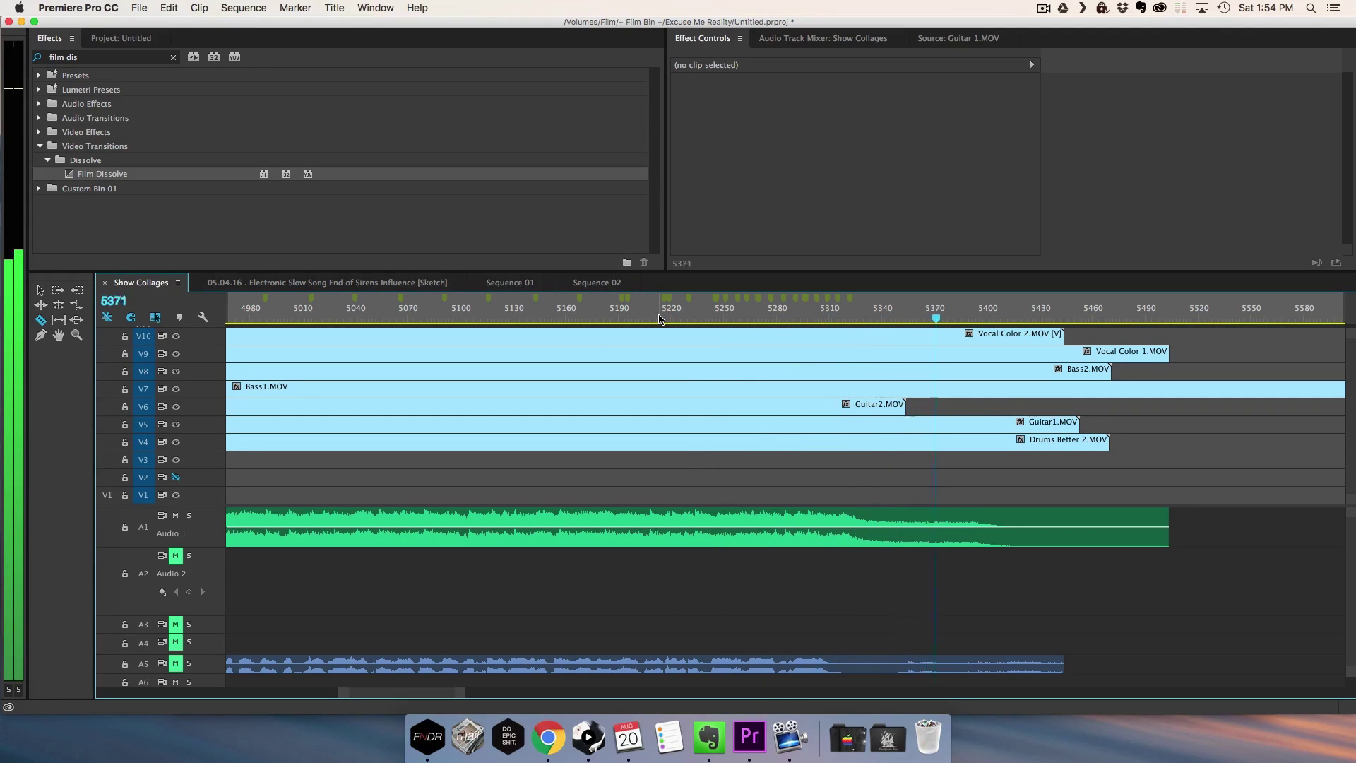
{"action": "key", "text": "m"}
{"action": "key", "text": "m"}
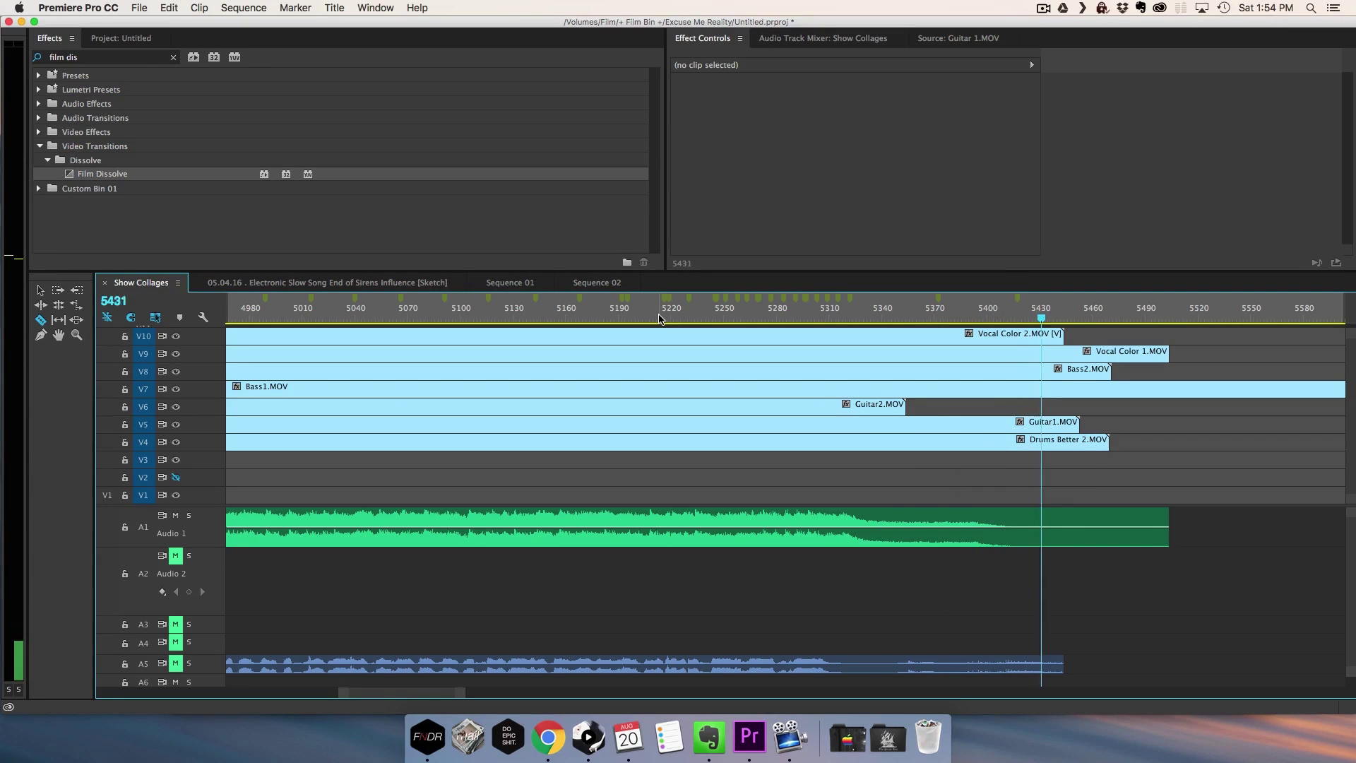
{"action": "key", "text": "m"}
{"action": "key", "text": "m"}
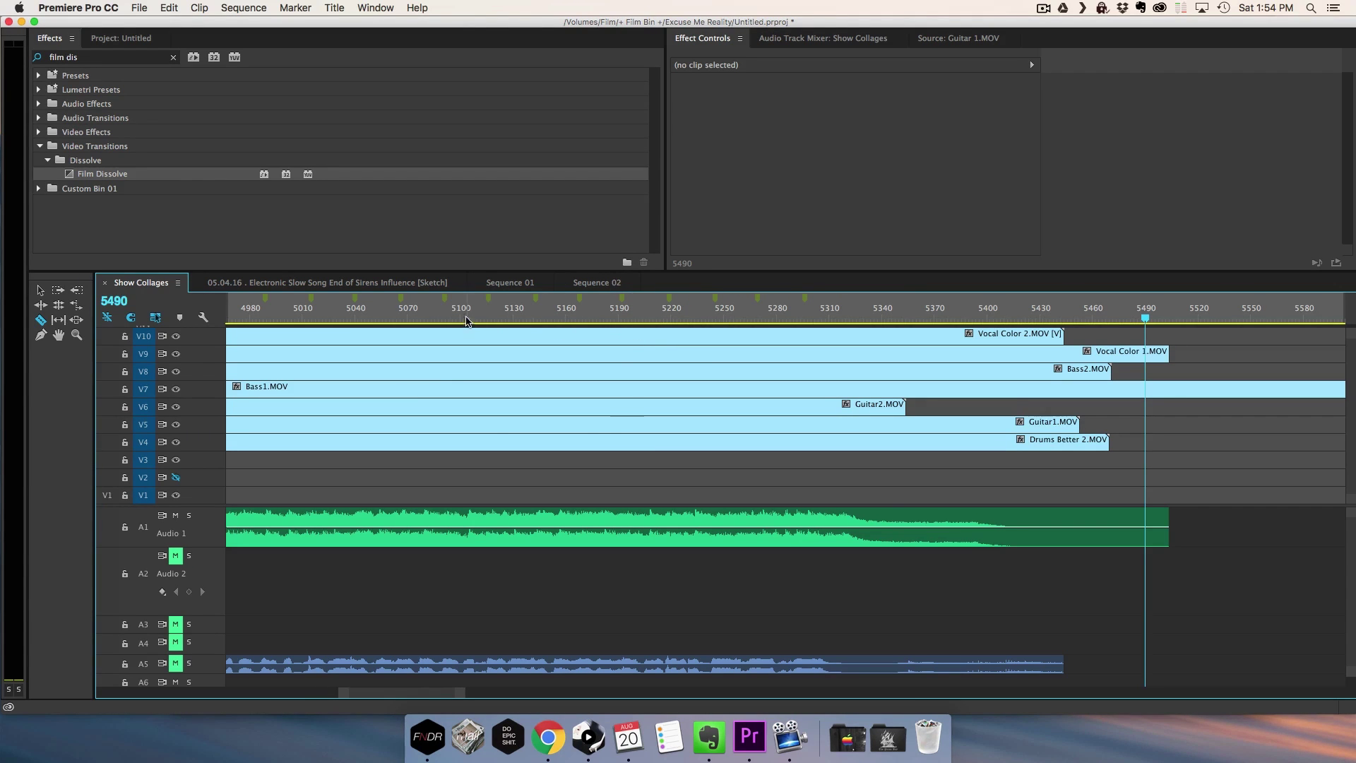
{"action": "left_click_drag", "start_coordinate": [473, 693], "coordinate": [418, 695]}
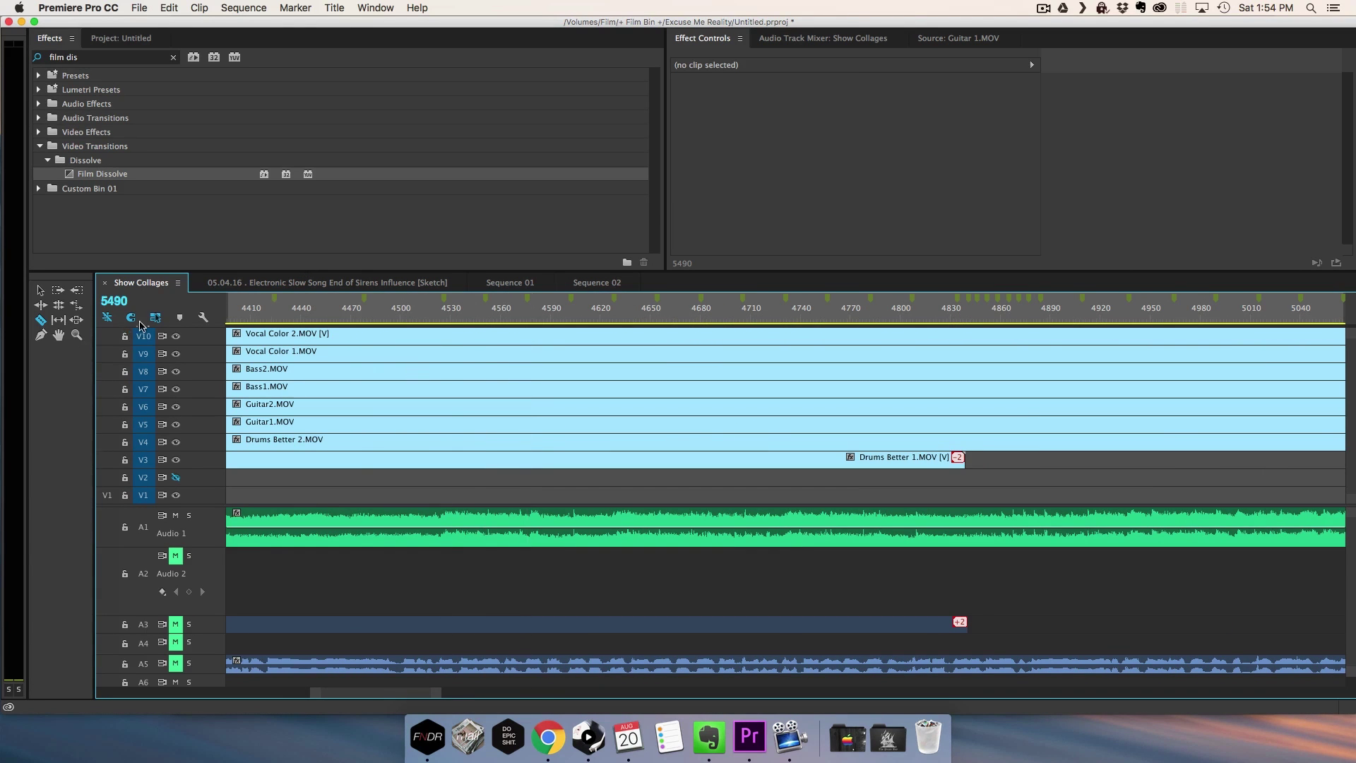
{"action": "scroll", "coordinate": [212, 461], "scroll_direction": "up", "scroll_amount": 10}
{"action": "scroll", "coordinate": [199, 417], "scroll_direction": "down", "scroll_amount": 1}
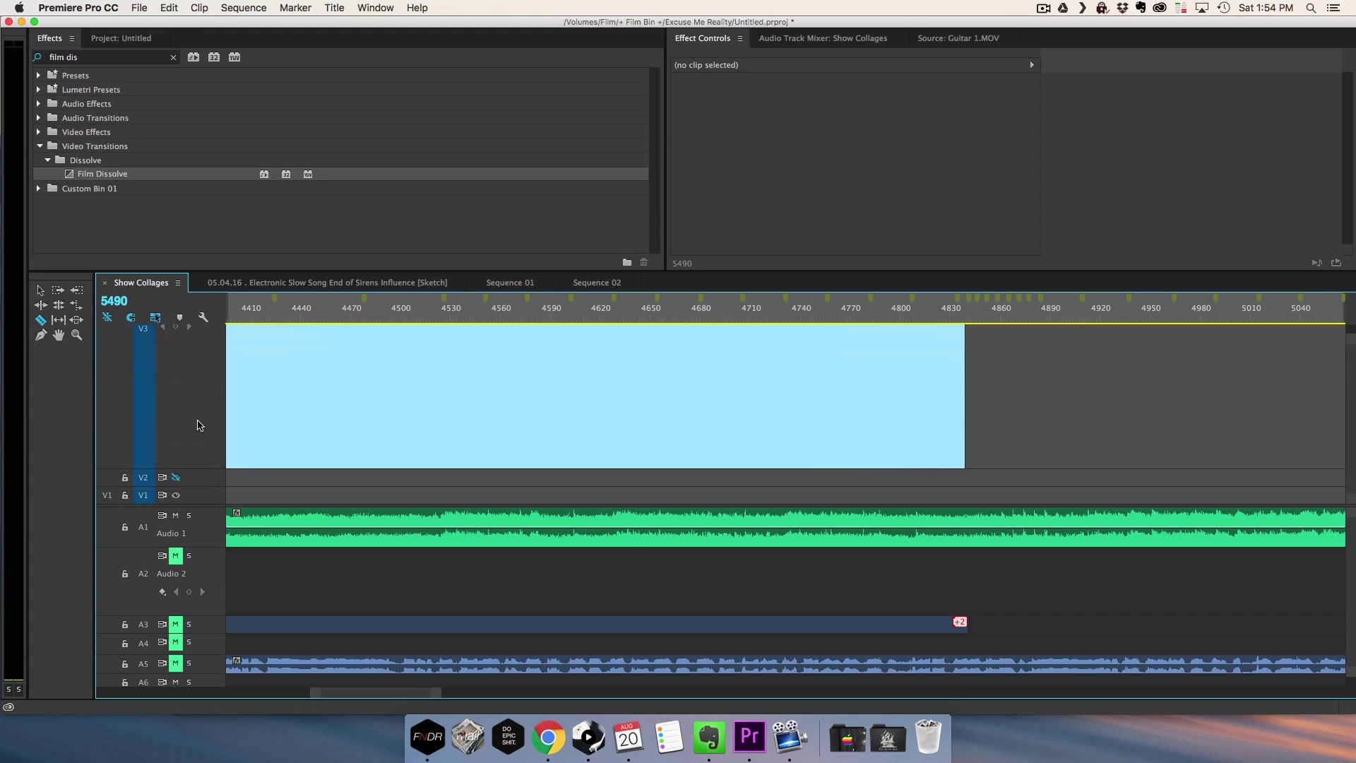
{"action": "double_click", "coordinate": [199, 448]}
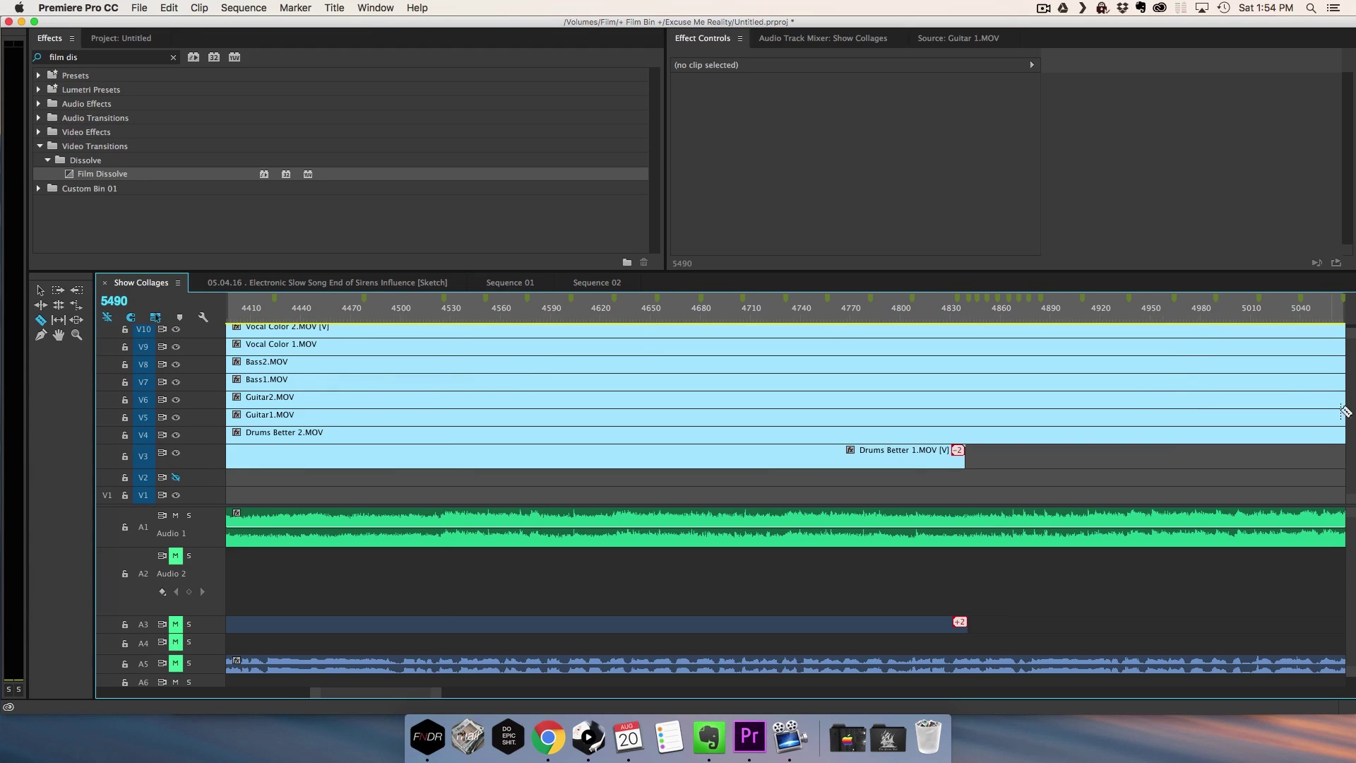
{"action": "mouse_move", "coordinate": [1349, 378]}
{"action": "left_mouse_down"}
{"action": "mouse_move", "coordinate": [1351, 354]}
{"action": "mouse_move", "coordinate": [1353, 380]}
{"action": "mouse_move", "coordinate": [1352, 369]}
{"action": "left_mouse_up"}
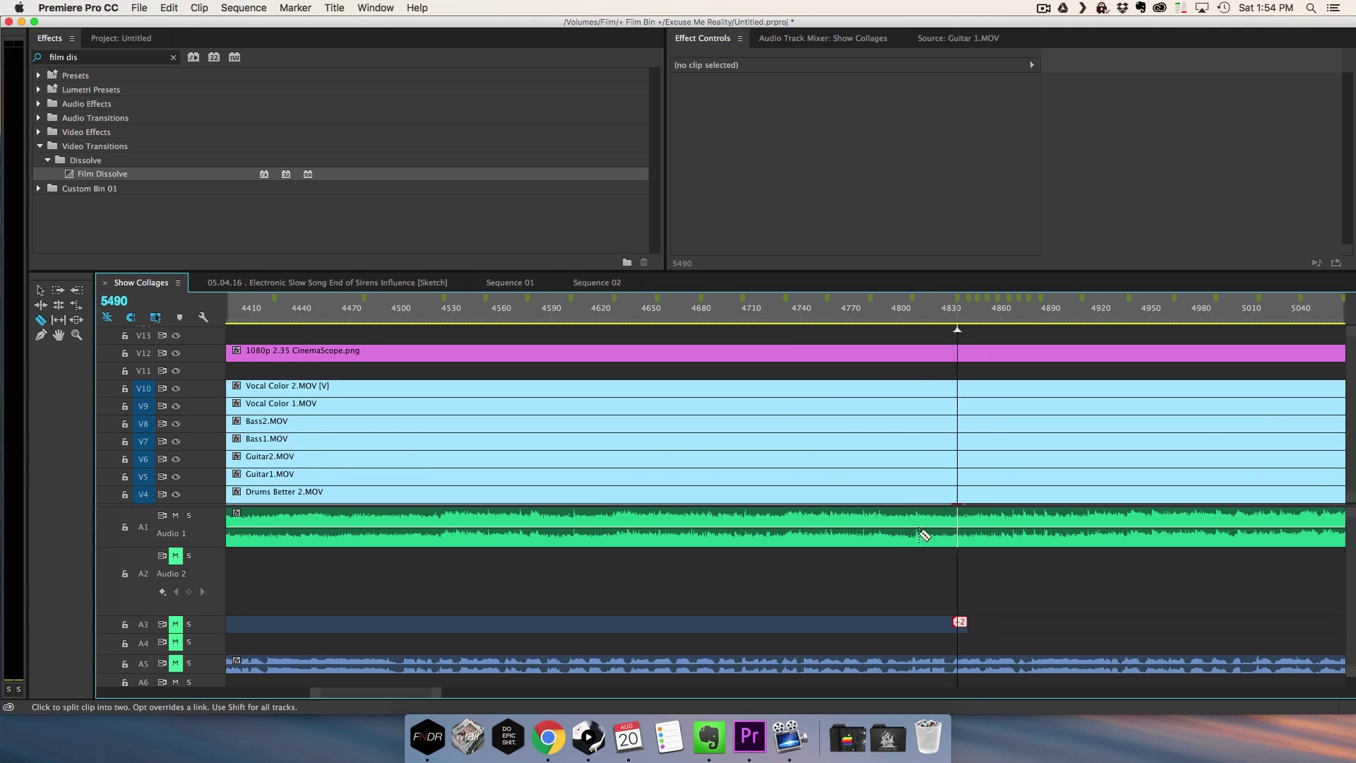
Step: Split the clips on all tracks with the Razor tool at seven consecutive markers between about frames 1645 and 1800
{"action": "left_click_drag", "start_coordinate": [410, 692], "coordinate": [263, 684]}
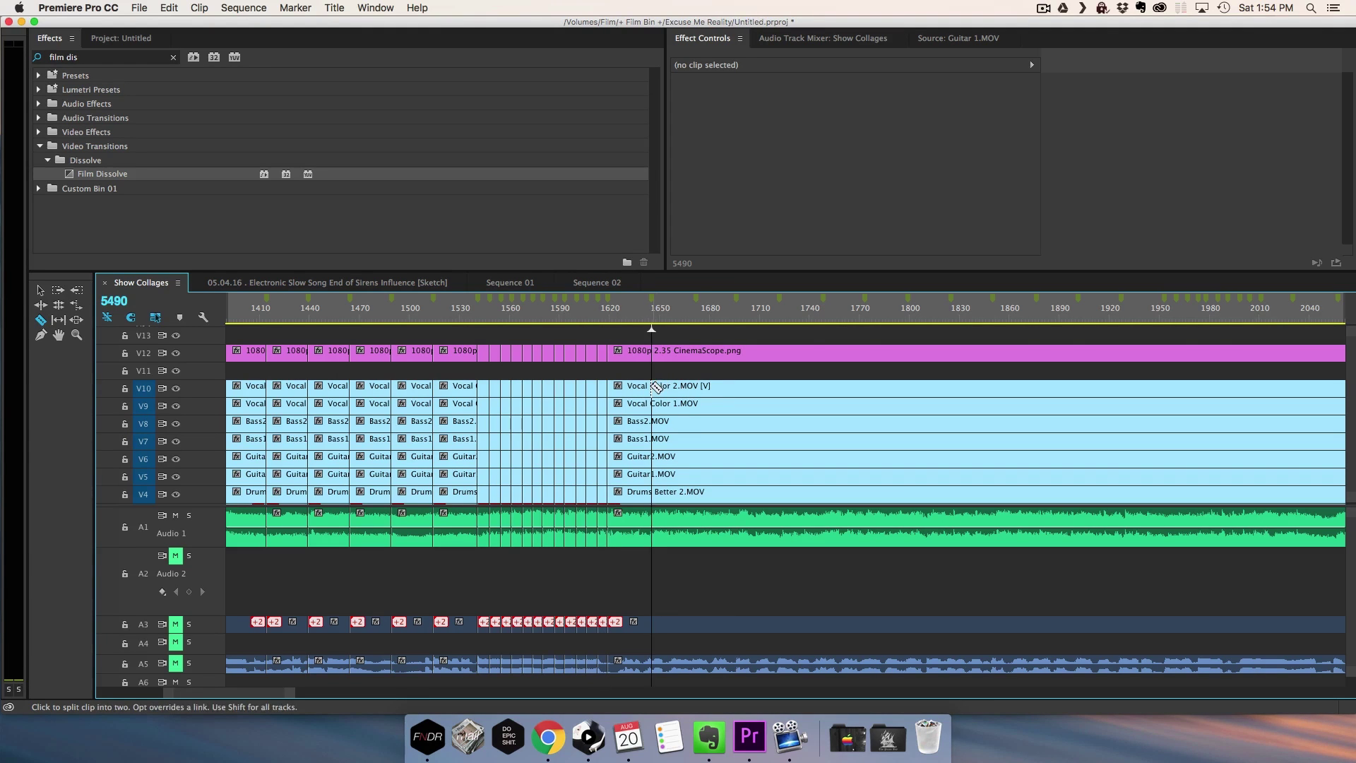
{"action": "key", "text": "shift"}
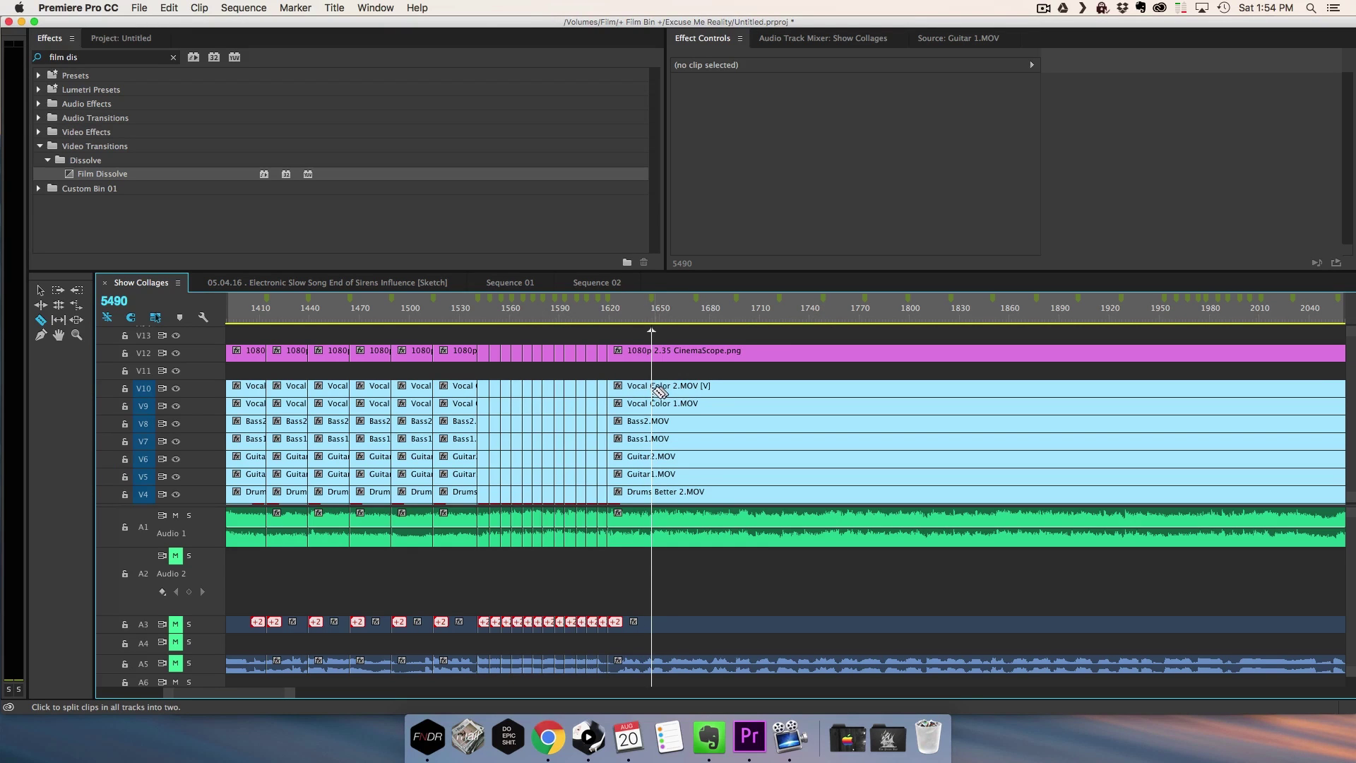
{"action": "left_click", "coordinate": [652, 389], "text": "shift"}
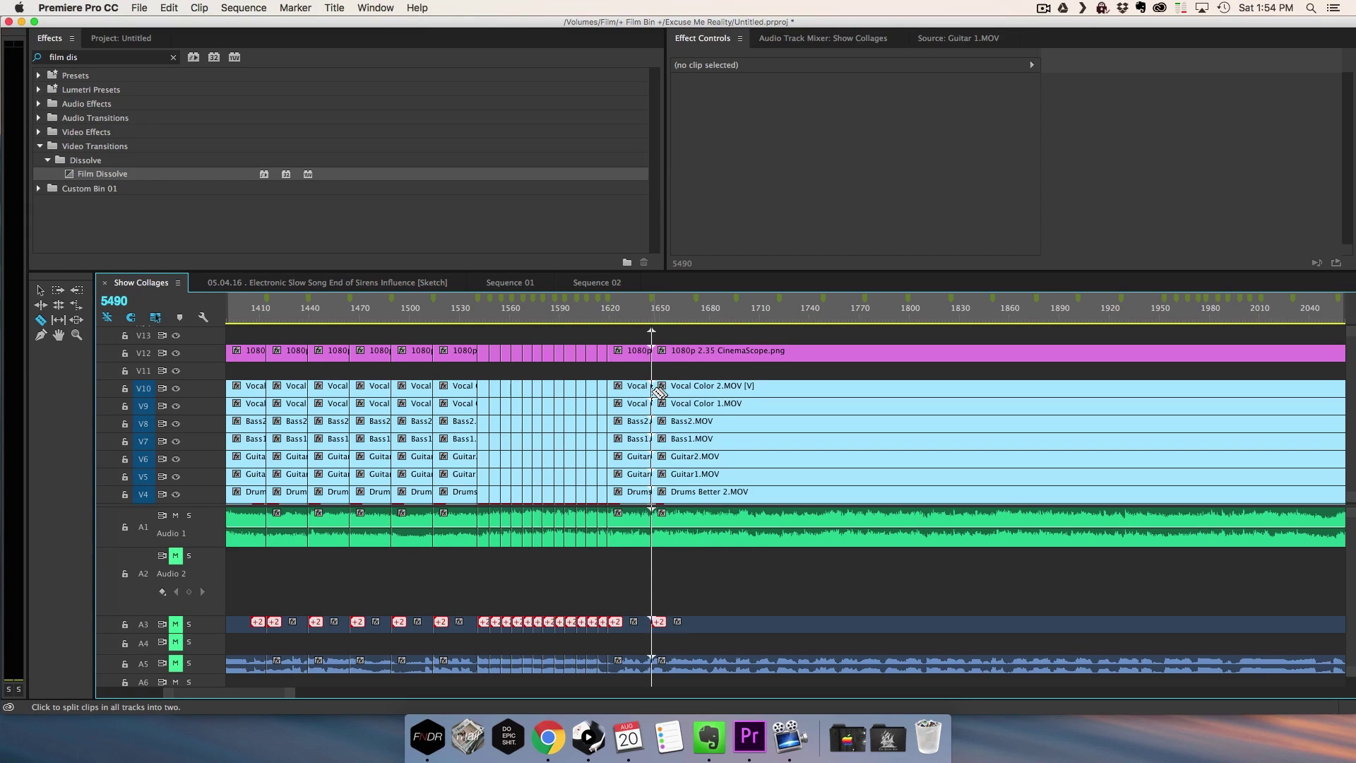
{"action": "left_click", "coordinate": [697, 392], "text": "shift"}
{"action": "left_click", "coordinate": [737, 392], "text": "shift"}
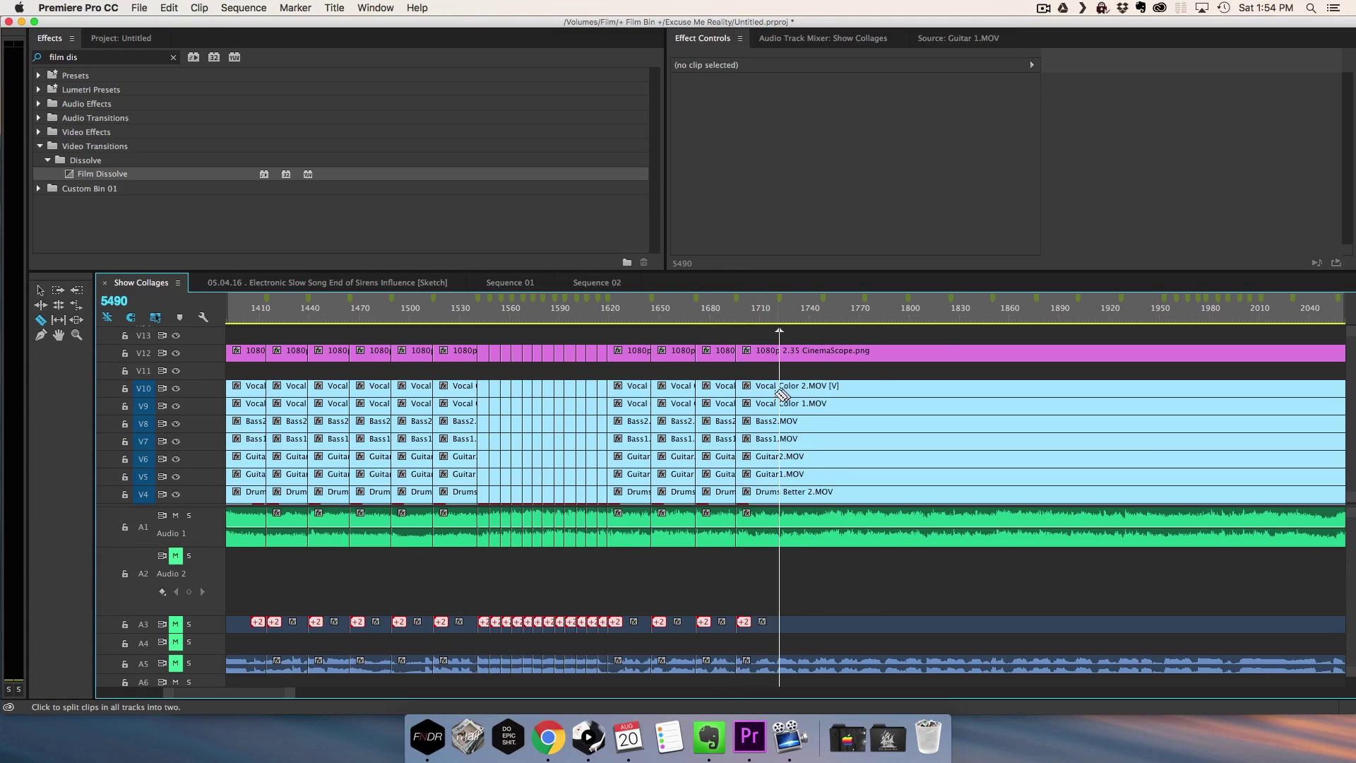
{"action": "left_click", "coordinate": [787, 392], "text": "shift"}
{"action": "left_click", "coordinate": [824, 394], "text": "shift"}
{"action": "left_click", "coordinate": [865, 394], "text": "shift"}
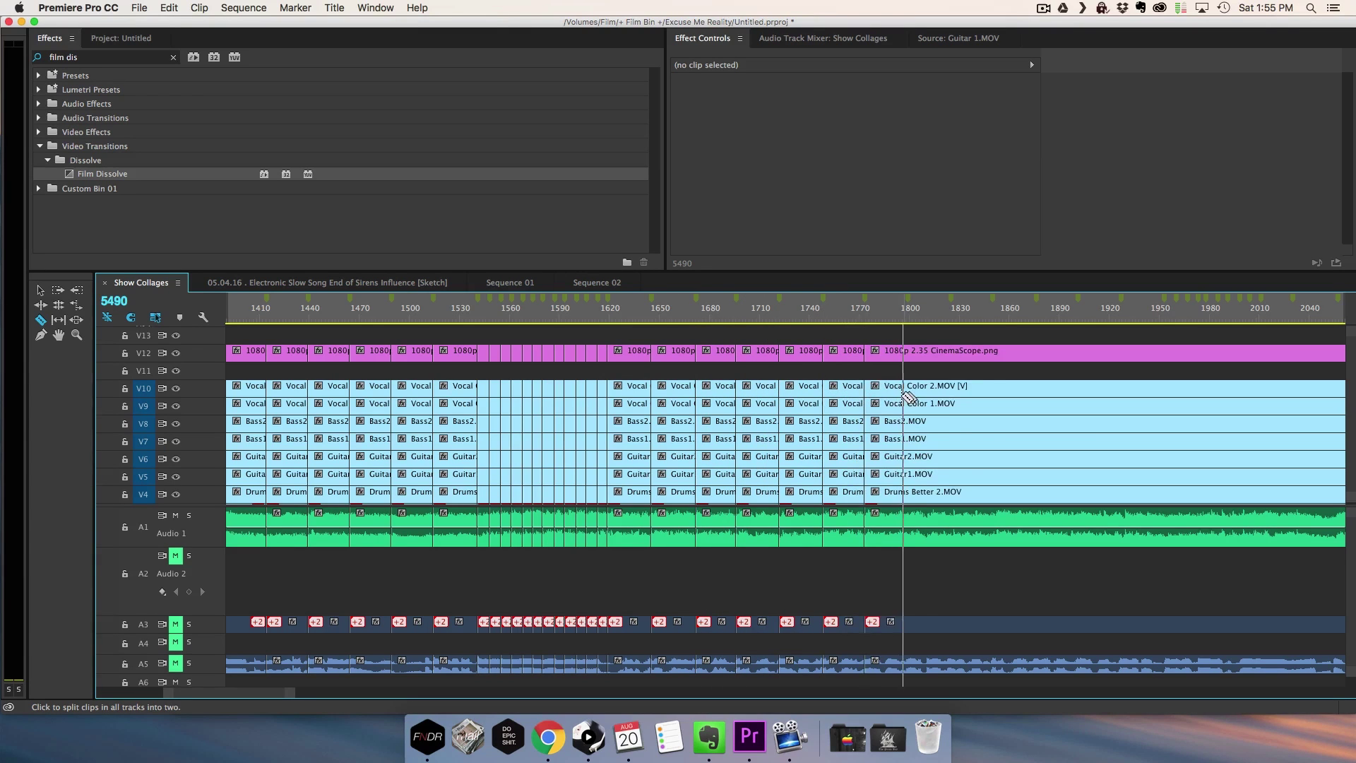
{"action": "left_click", "coordinate": [904, 396], "text": "shift"}
{"action": "key", "text": "super+z"}
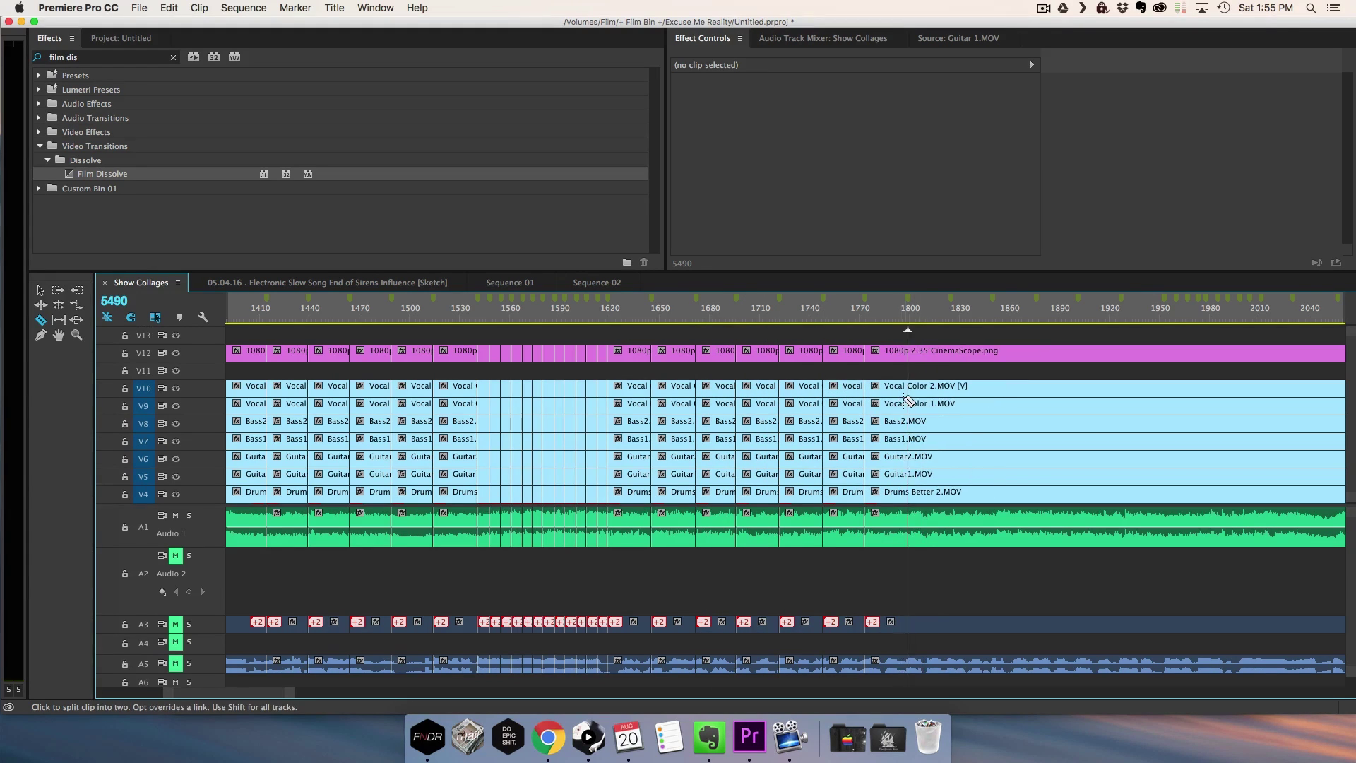
{"action": "left_click", "coordinate": [908, 400], "text": "shift"}
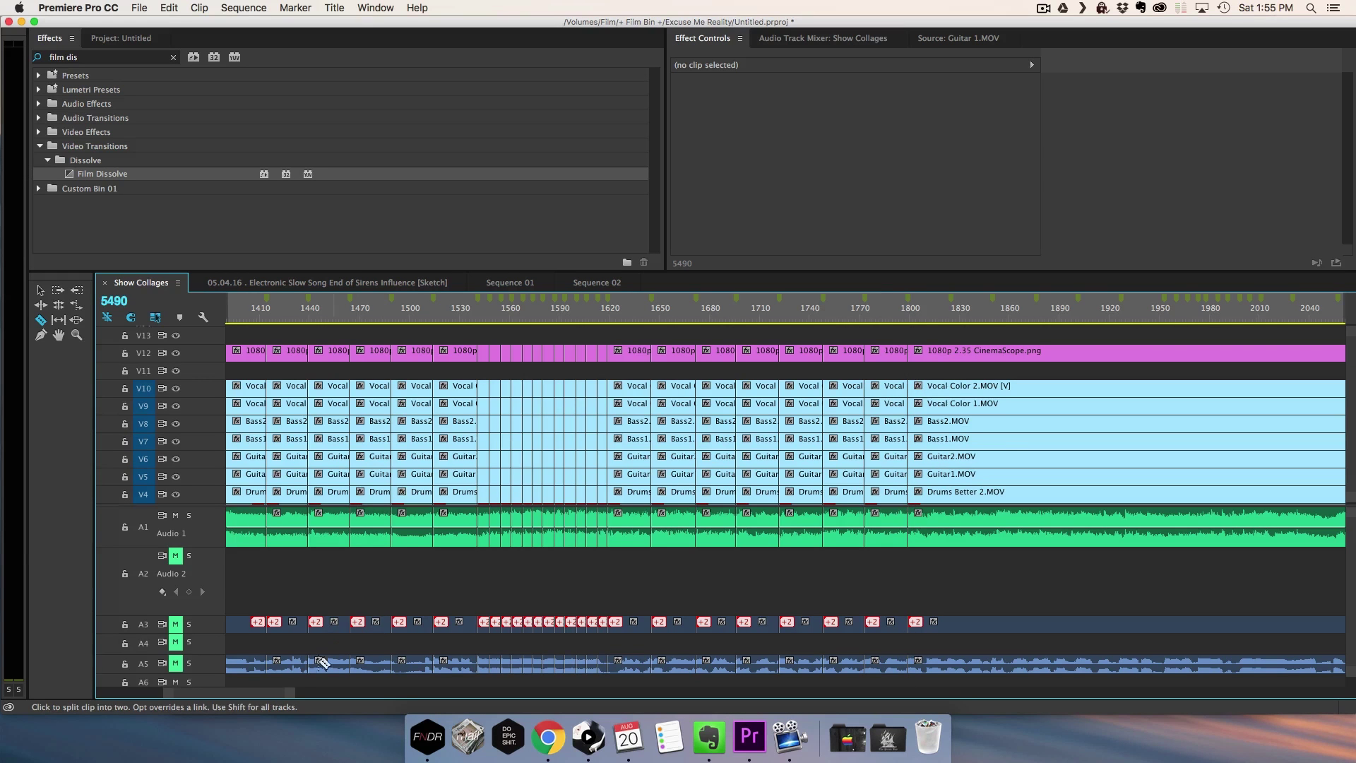
Step: Return to the beginning of the sequence and switch to the Selection tool
{"action": "left_click_drag", "start_coordinate": [291, 694], "coordinate": [233, 695]}
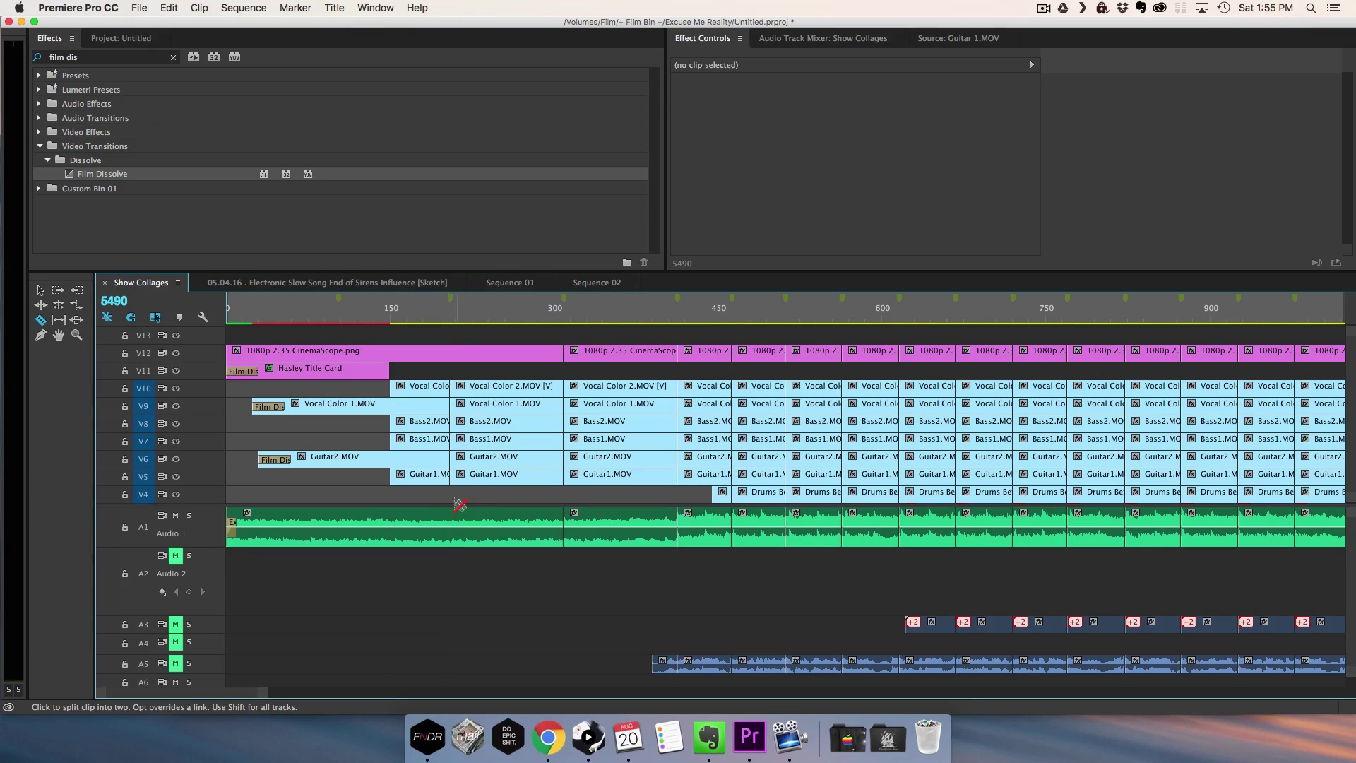
{"action": "left_click", "coordinate": [39, 289]}
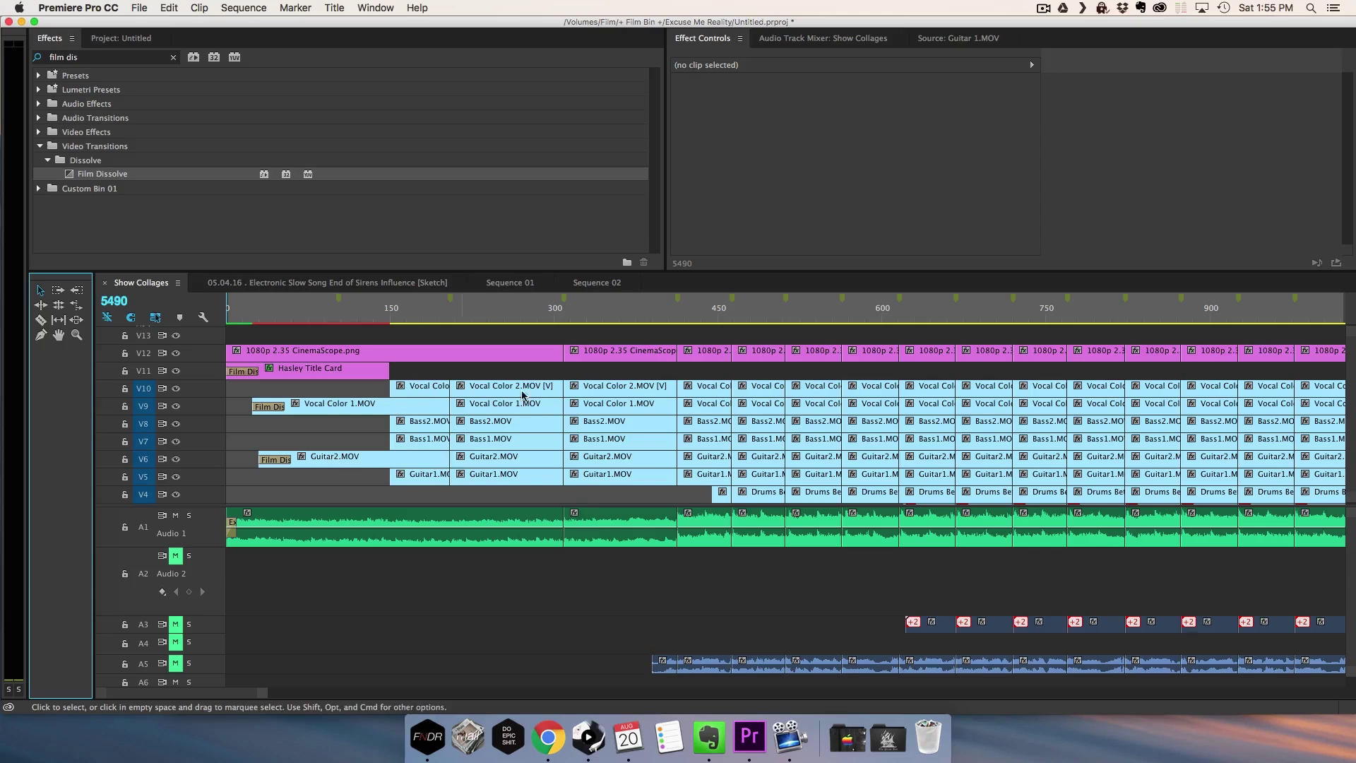
{"action": "left_click", "coordinate": [371, 14]}
{"action": "left_click", "coordinate": [204, 210]}
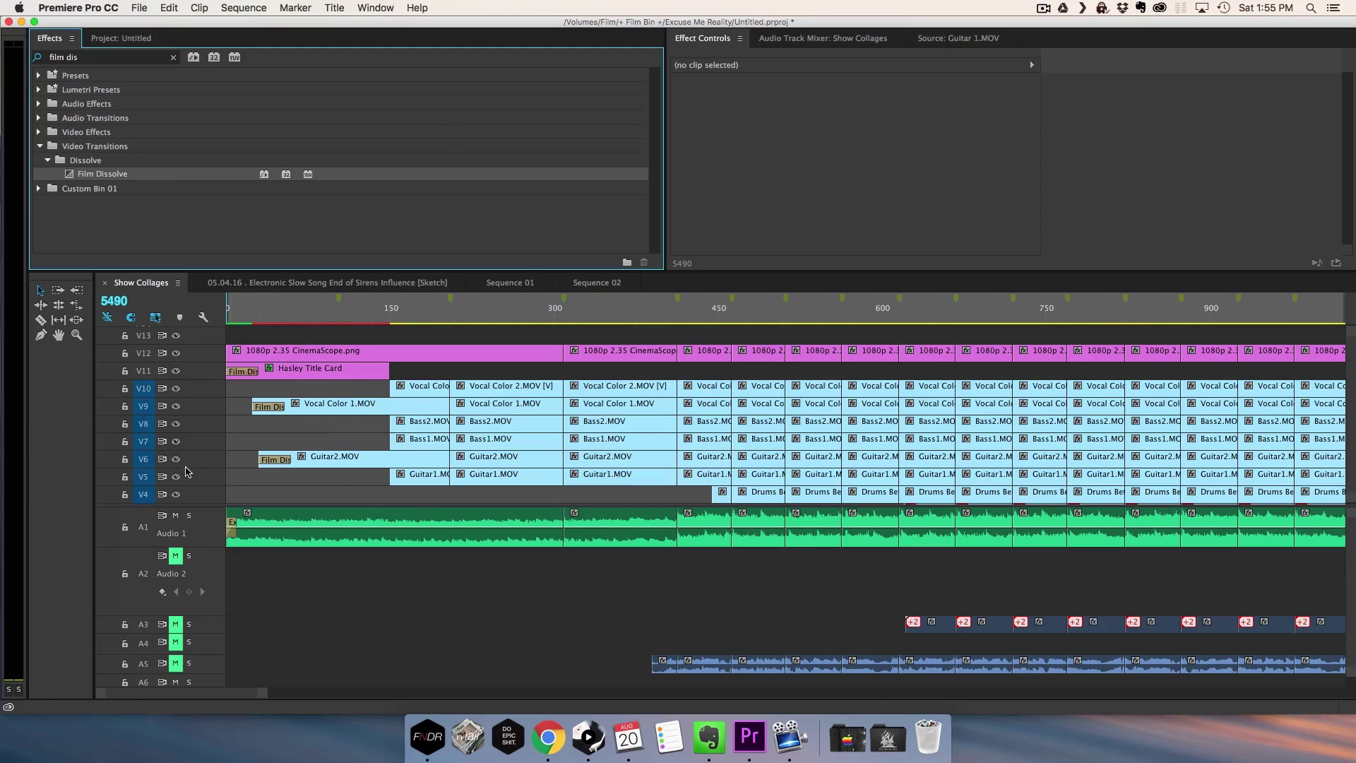
{"action": "scroll", "coordinate": [353, 423], "scroll_direction": "up", "scroll_amount": 3}
{"action": "scroll", "coordinate": [478, 475], "scroll_direction": "down", "scroll_amount": 4}
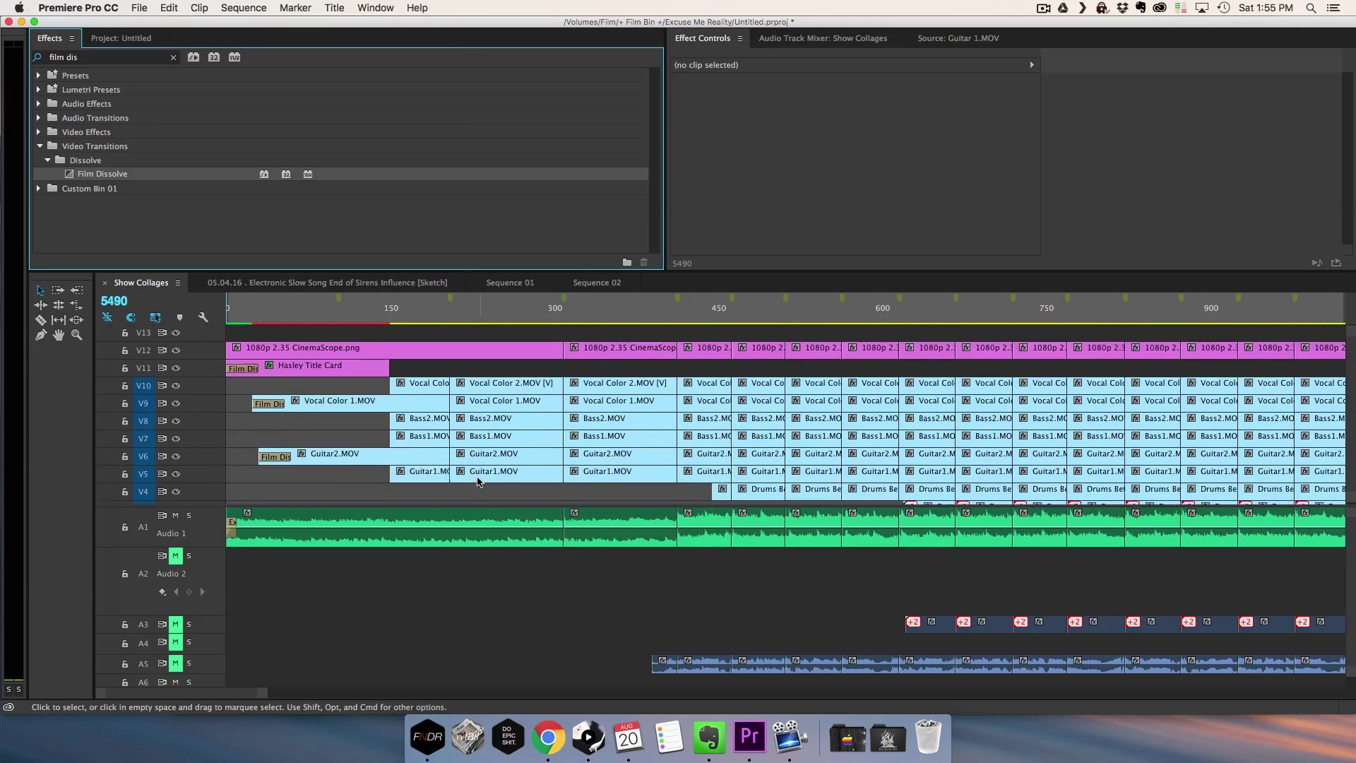
{"action": "scroll", "coordinate": [487, 475], "scroll_direction": "up", "scroll_amount": 4}
{"action": "scroll", "coordinate": [478, 476], "scroll_direction": "down", "scroll_amount": 1}
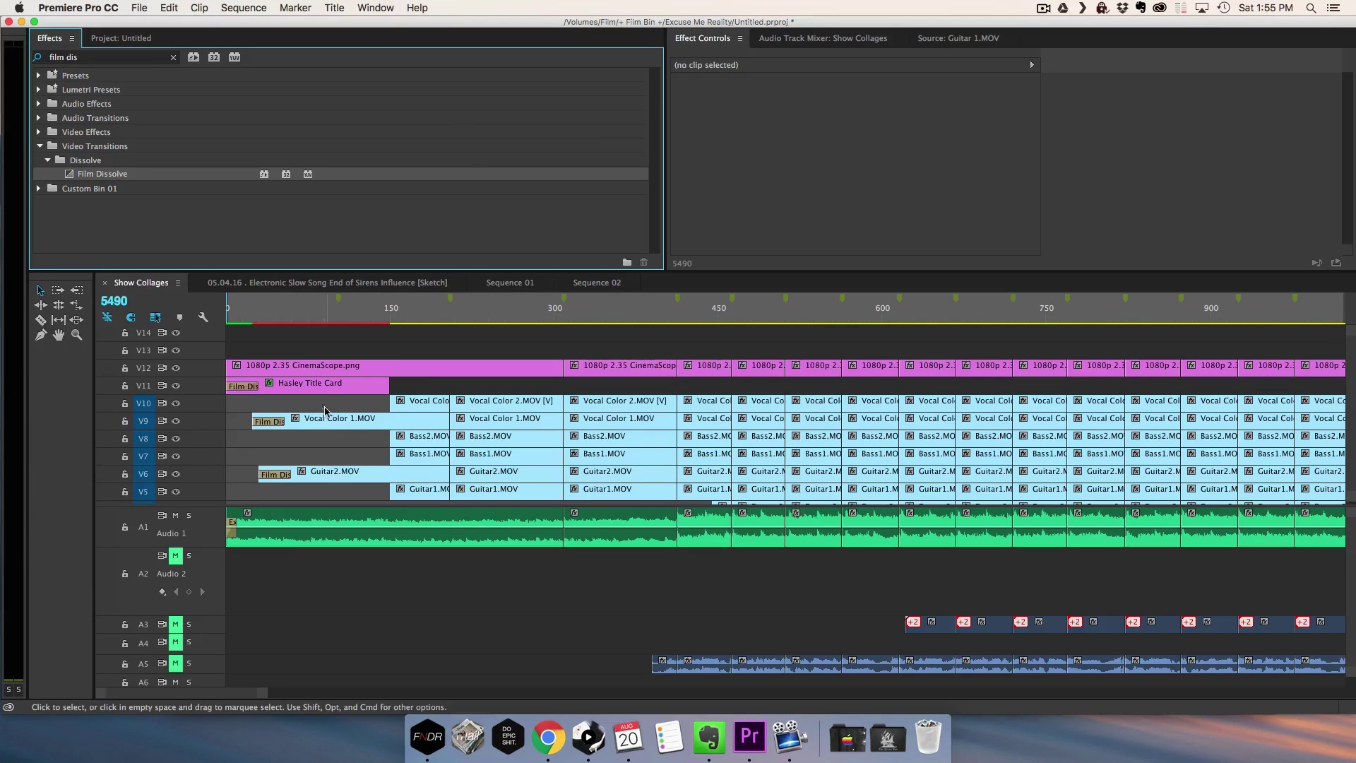
Step: Preview the Vocal Color 1, Bass1, Bass2 and Guitar1 clips near frame 150 in the Source monitor
{"action": "left_click_drag", "start_coordinate": [357, 311], "coordinate": [387, 311]}
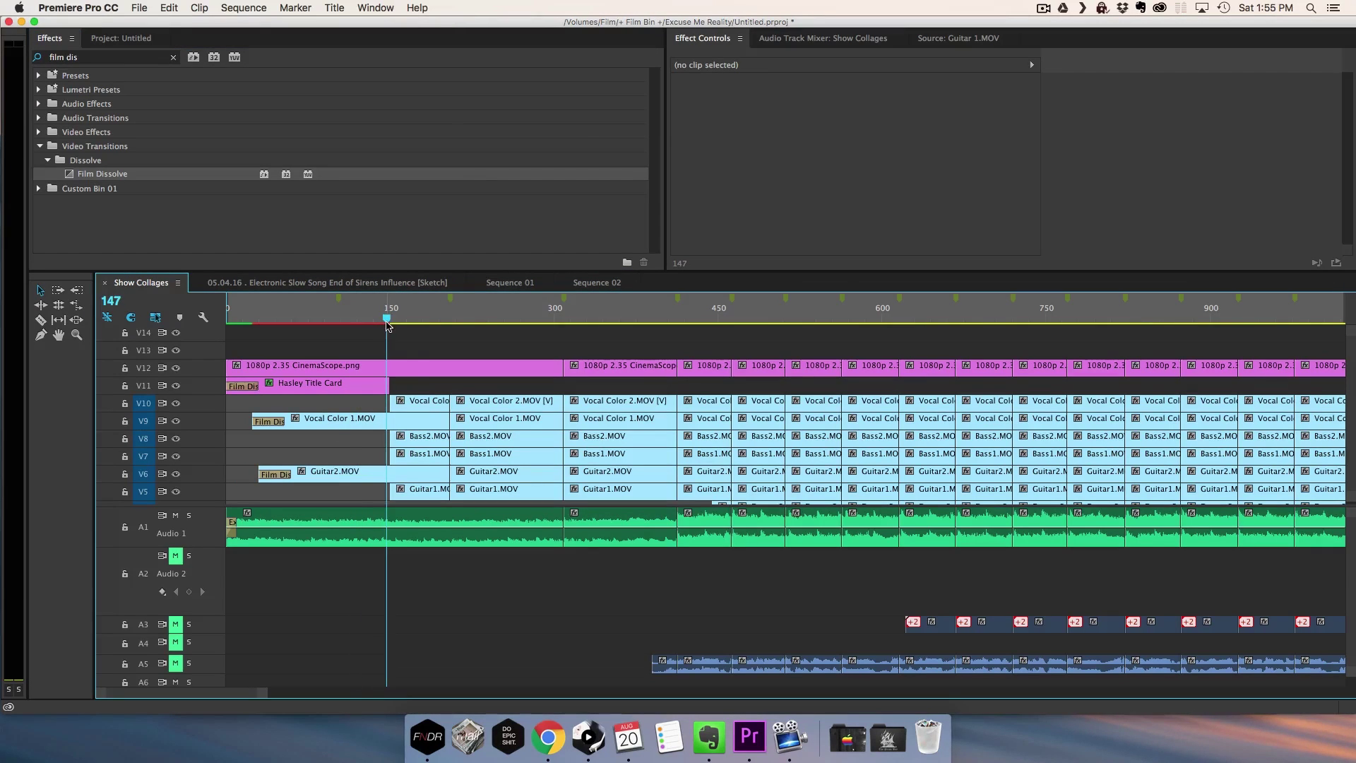
{"action": "left_click", "coordinate": [419, 420]}
{"action": "double_click", "coordinate": [421, 423]}
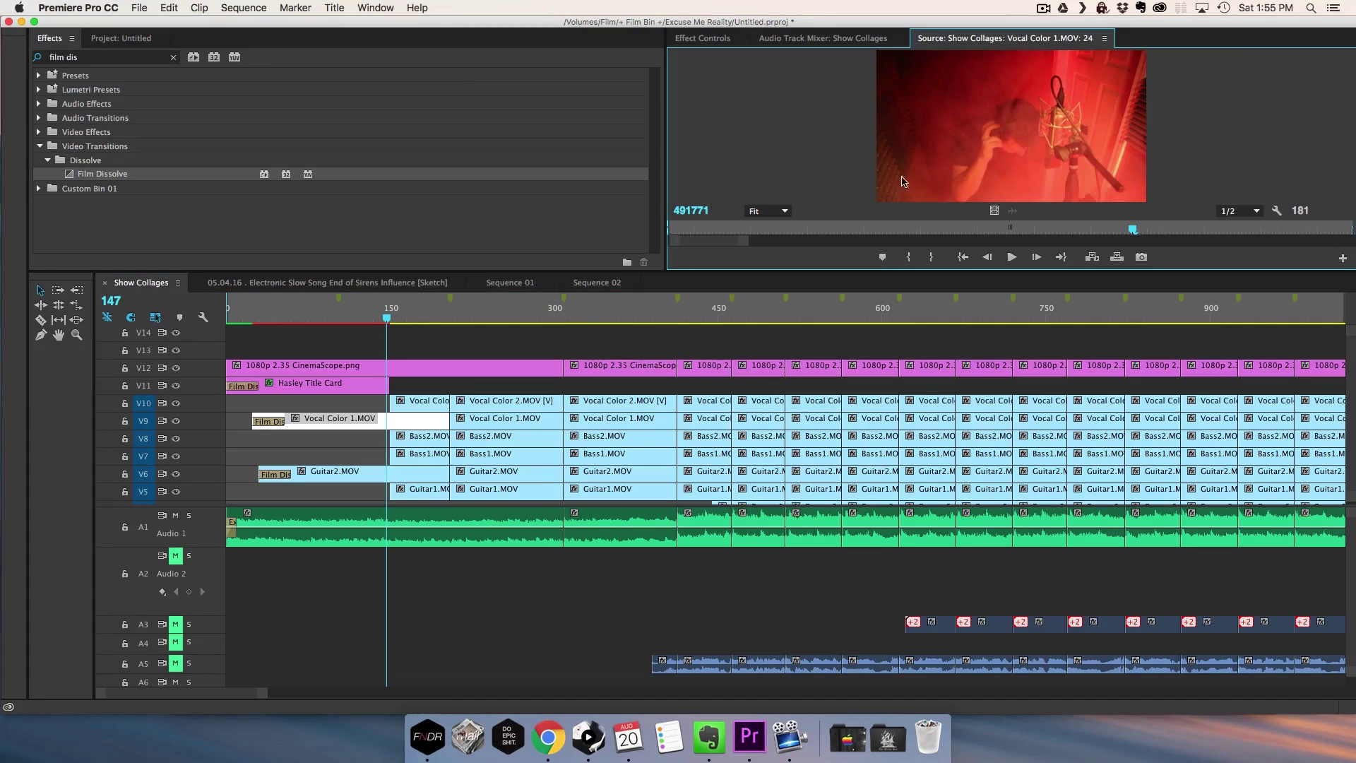
{"action": "double_click", "coordinate": [424, 454]}
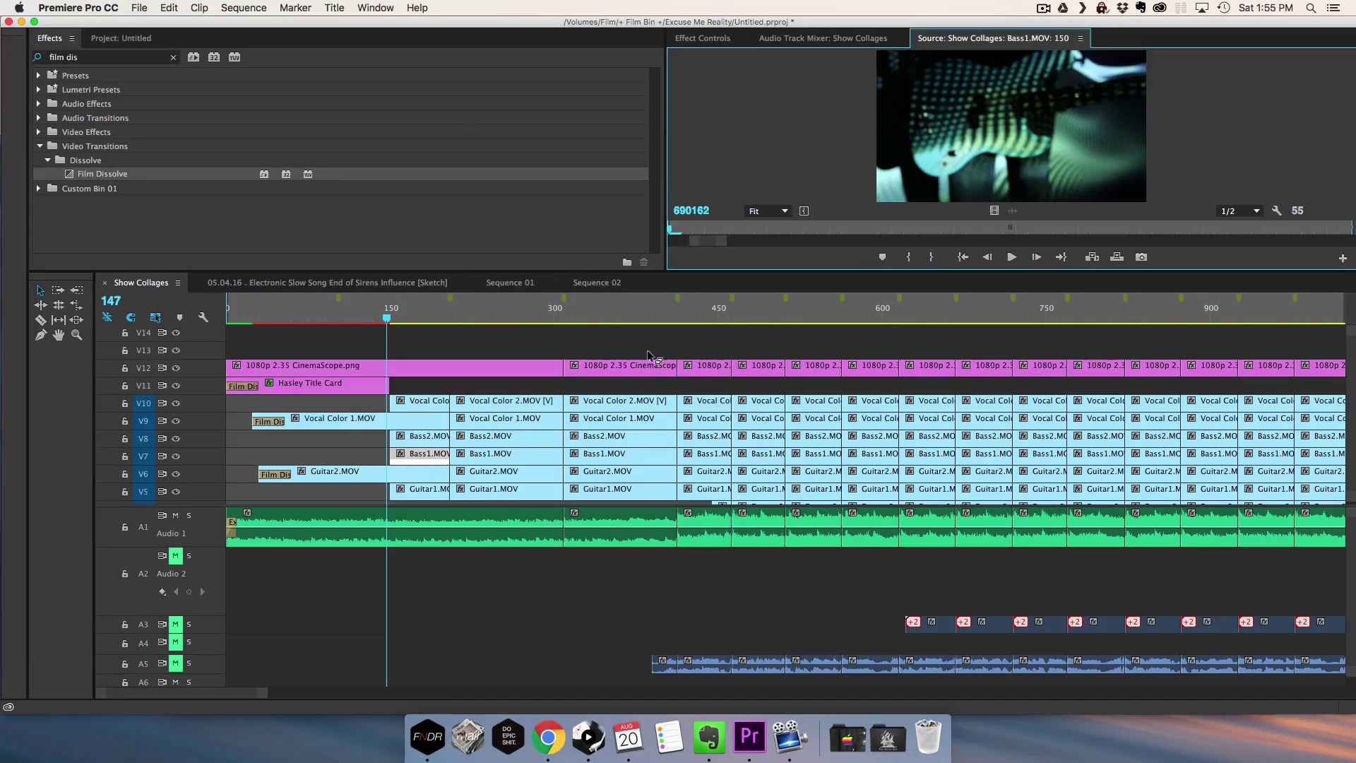
{"action": "double_click", "coordinate": [427, 437]}
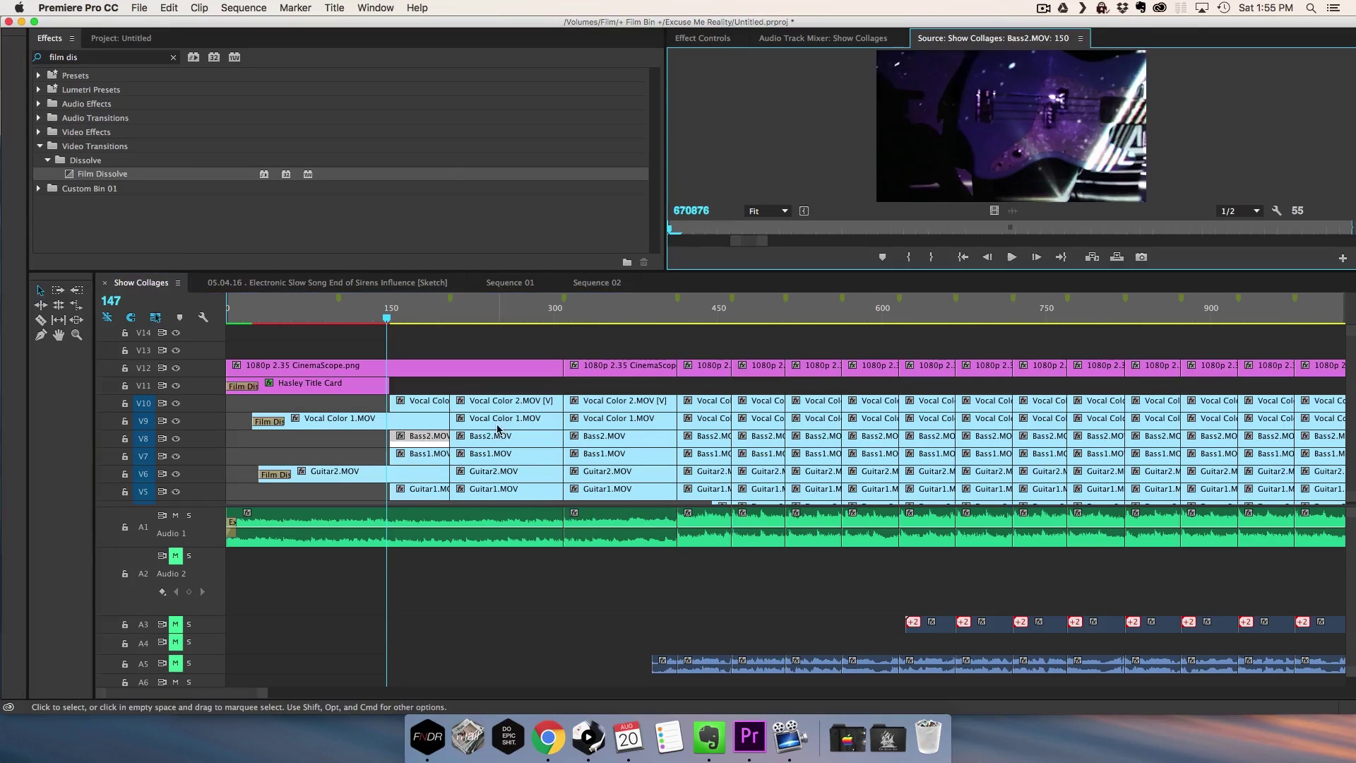
{"action": "double_click", "coordinate": [420, 490]}
Step: Delete the Bass2, Bass1, Guitar2, Guitar1 and Vocal Color 1 clips before about frame 205, keeping only Vocal Color 2
{"action": "left_click_drag", "start_coordinate": [364, 438], "coordinate": [424, 496]}
{"action": "key", "text": "Delete"}
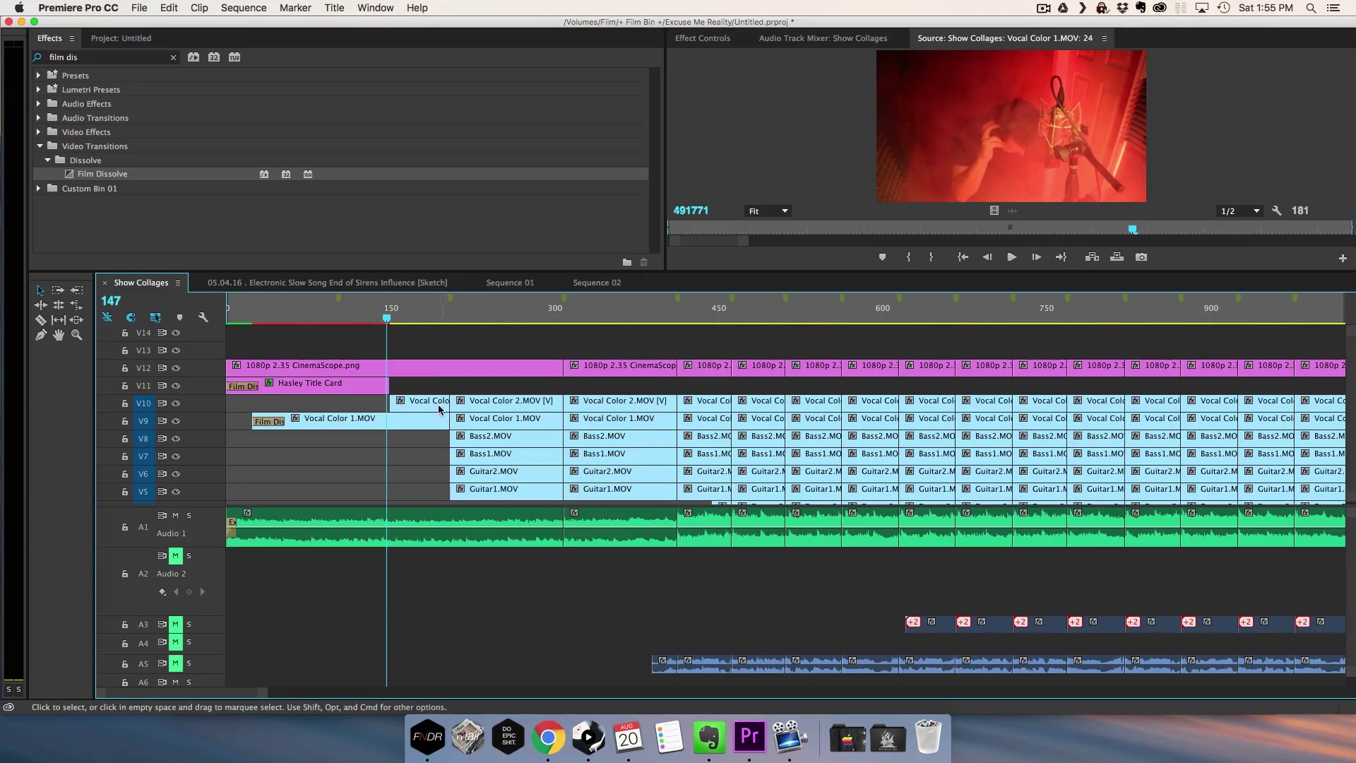
{"action": "left_click", "coordinate": [428, 424]}
{"action": "key", "text": "Delete"}
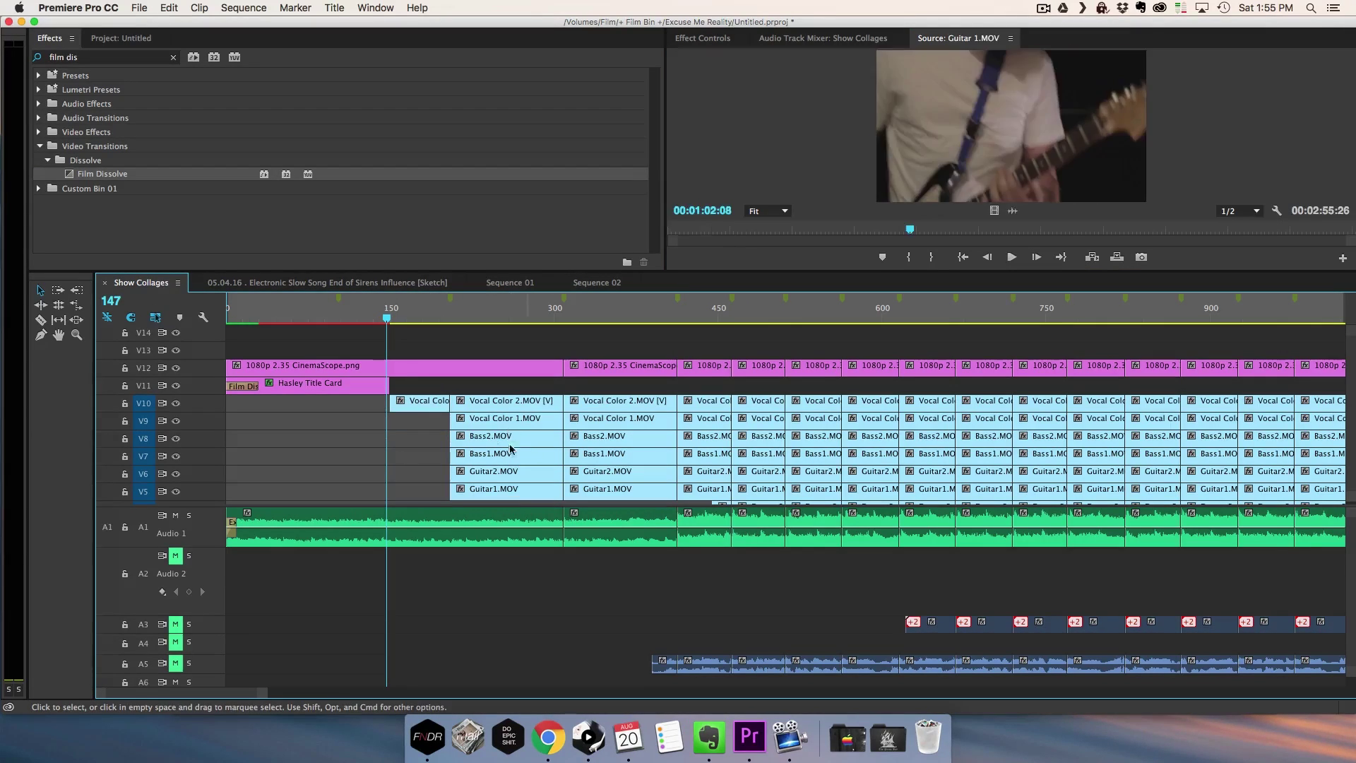
Step: Delete both Vocal Color clips in the segment starting near frame 205 and every clip except Guitar1 in the next segment
{"action": "left_click", "coordinate": [531, 404]}
{"action": "key", "text": "Delete"}
{"action": "left_click", "coordinate": [531, 422]}
{"action": "key", "text": "Delete"}
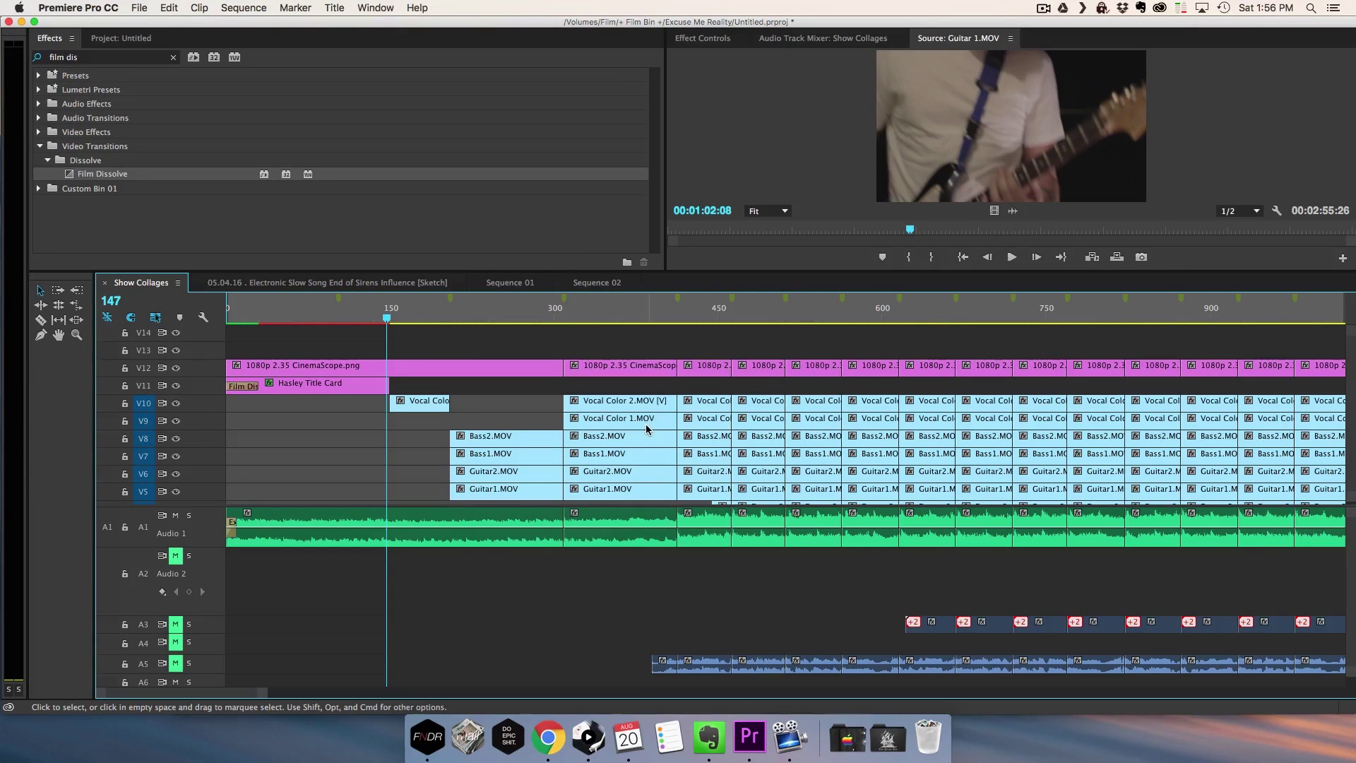
{"action": "left_click_drag", "start_coordinate": [632, 393], "coordinate": [630, 470]}
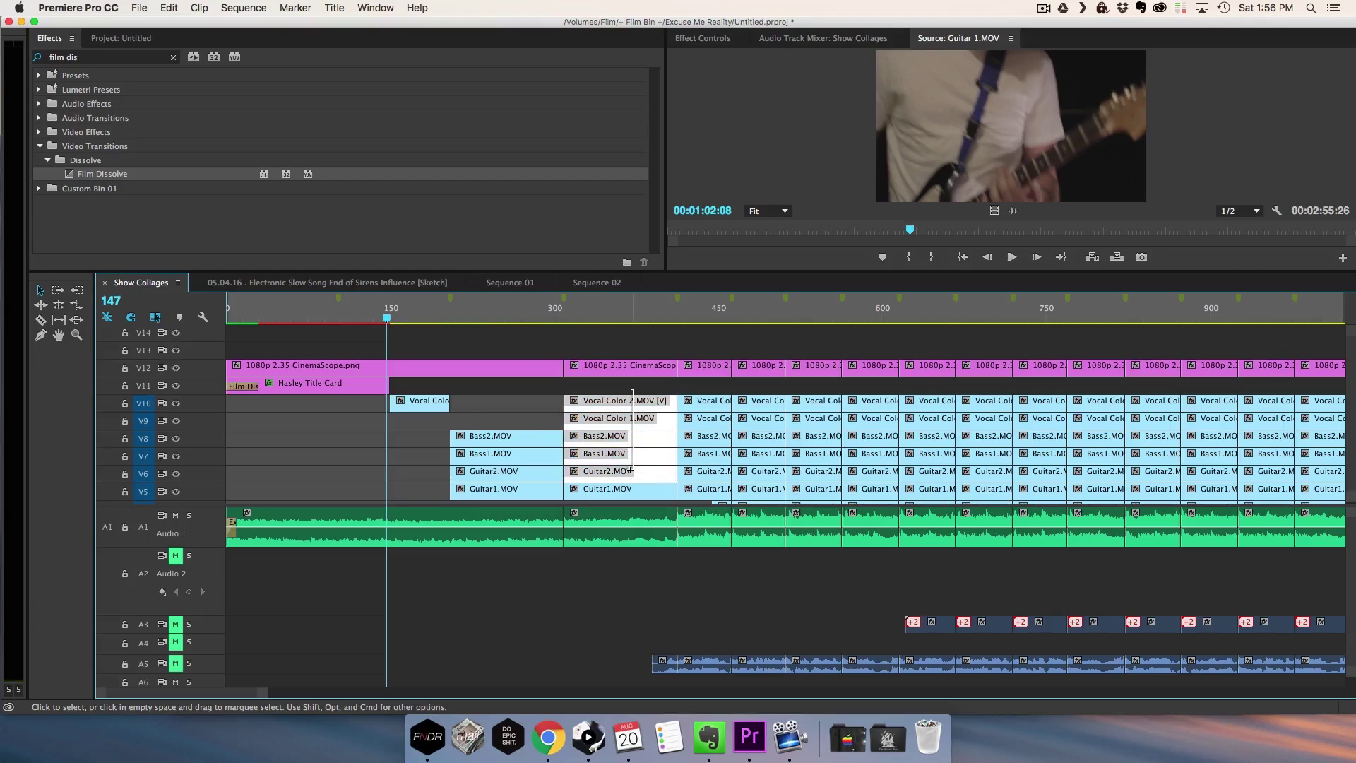
{"action": "key", "text": "Delete"}
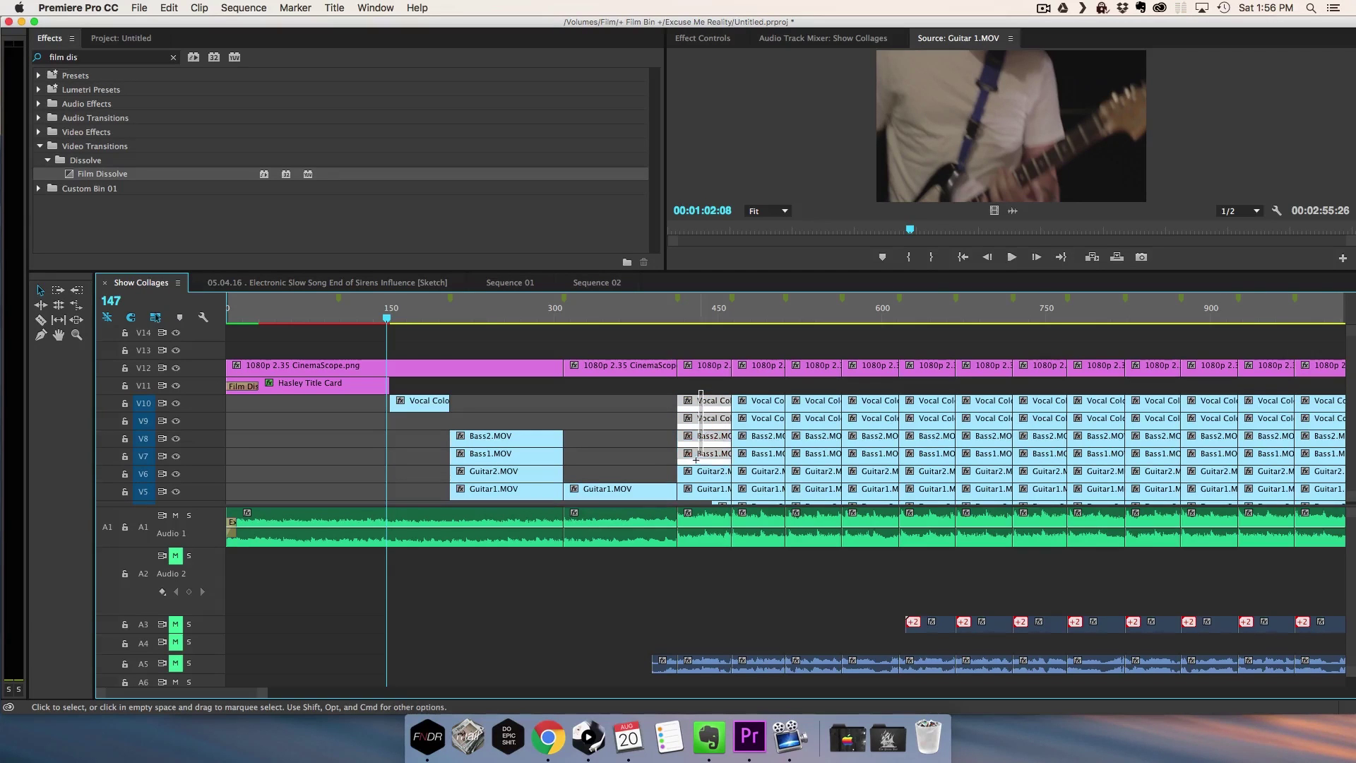
Step: Delete the stacked vocal, bass and guitar clips in the segment starting near frame 410, and undo that deletion
{"action": "left_click_drag", "start_coordinate": [694, 471], "coordinate": [697, 491]}
{"action": "key", "text": "Delete"}
{"action": "scroll", "coordinate": [704, 482], "scroll_direction": "down", "scroll_amount": 3}
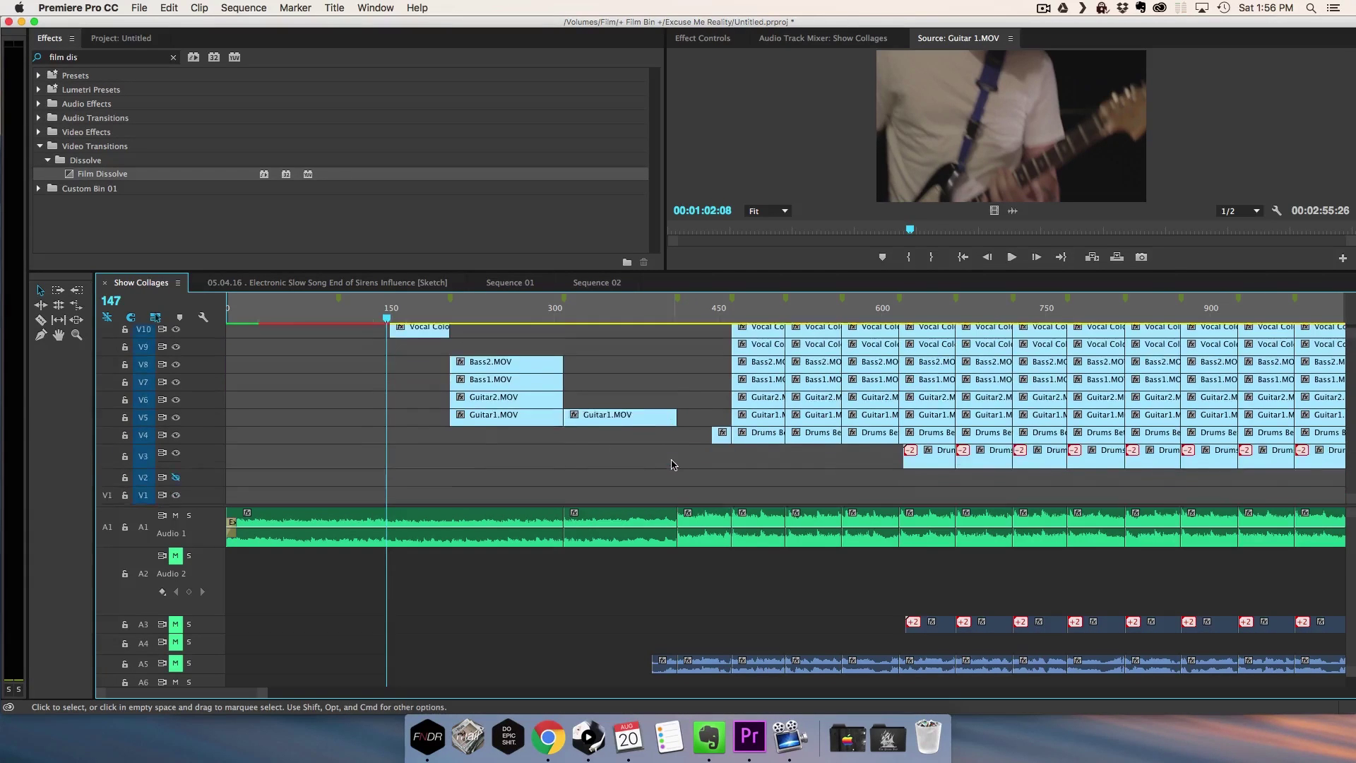
{"action": "scroll", "coordinate": [704, 482], "scroll_direction": "up", "scroll_amount": 3}
{"action": "key", "text": "super+z"}
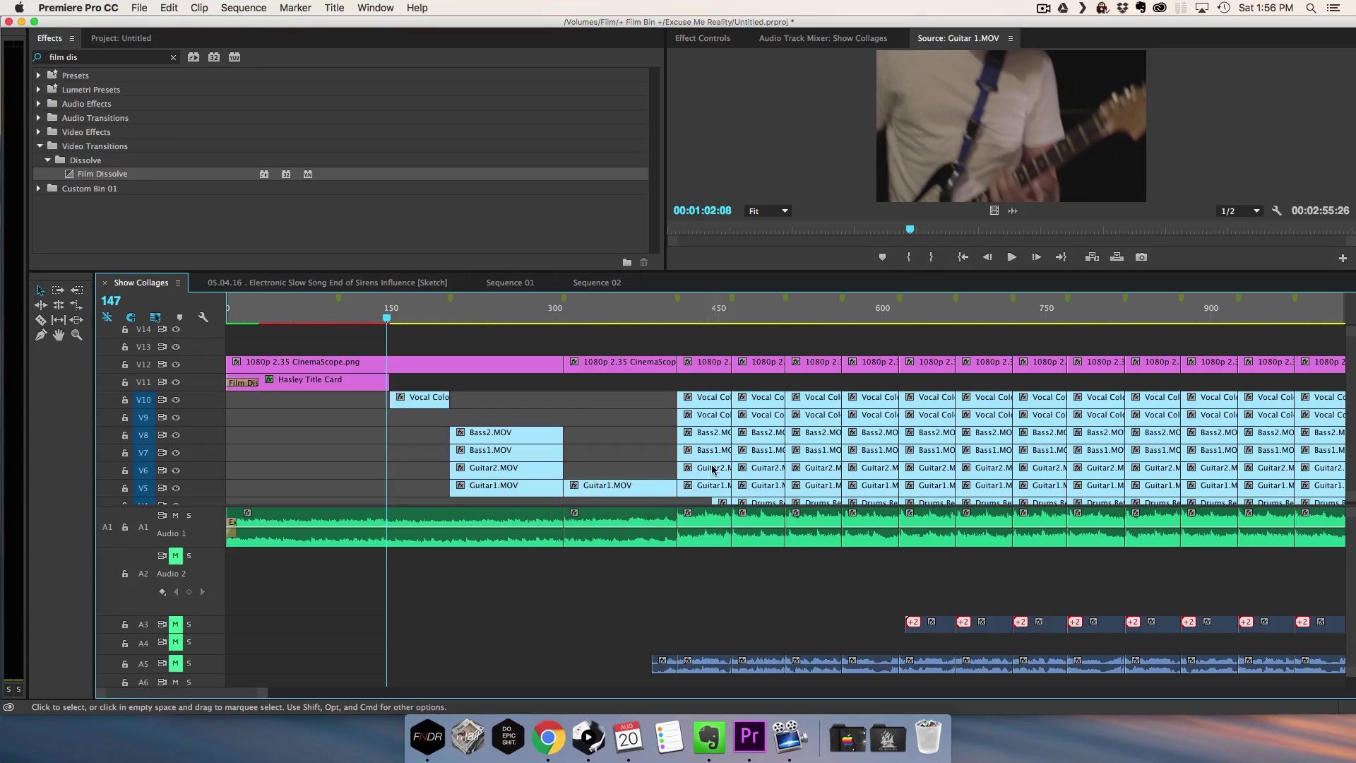
Step: Delete all but the top Vocal Color clip in the segment near frame 410, and the vocal, bass and guitar clips in the next segment
{"action": "left_click_drag", "start_coordinate": [696, 500], "coordinate": [726, 428]}
{"action": "key", "text": "Delete"}
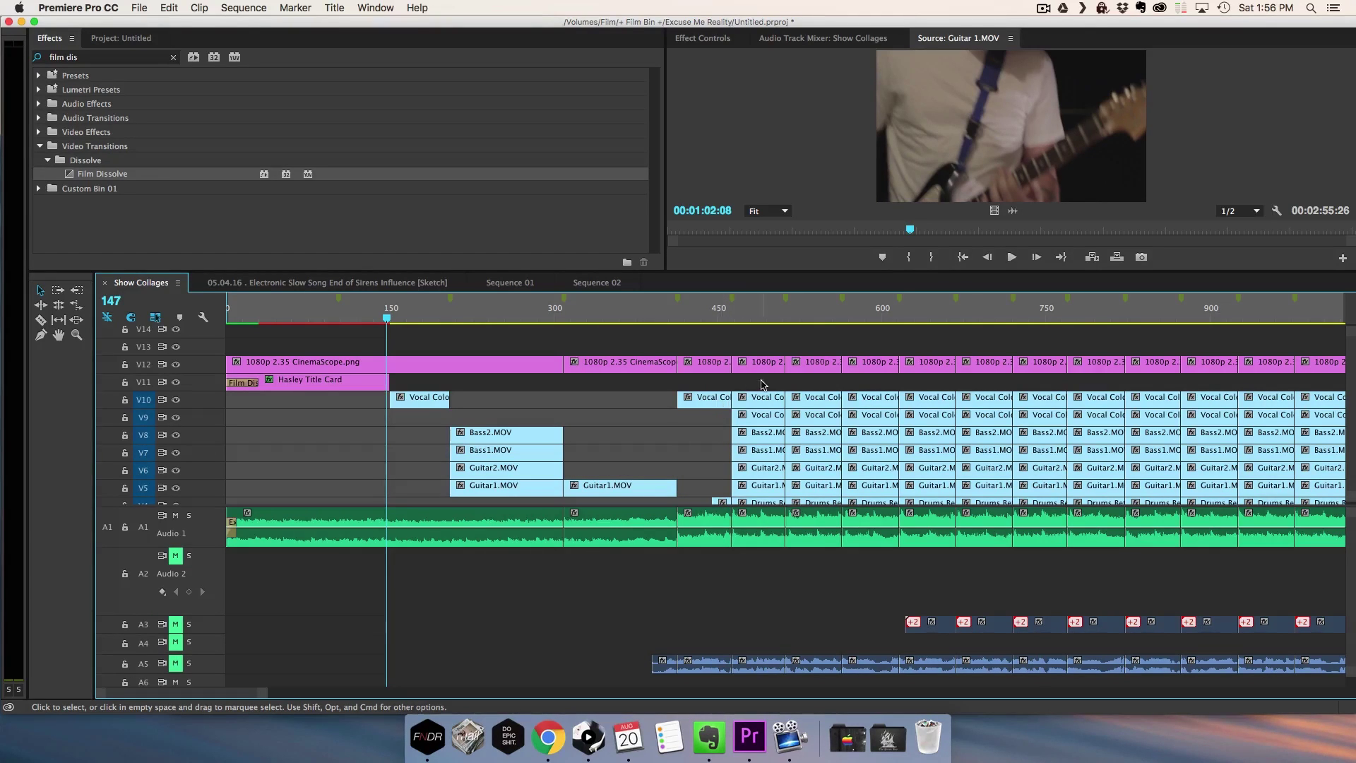
{"action": "left_click_drag", "start_coordinate": [767, 390], "coordinate": [727, 500]}
{"action": "key", "text": "Delete"}
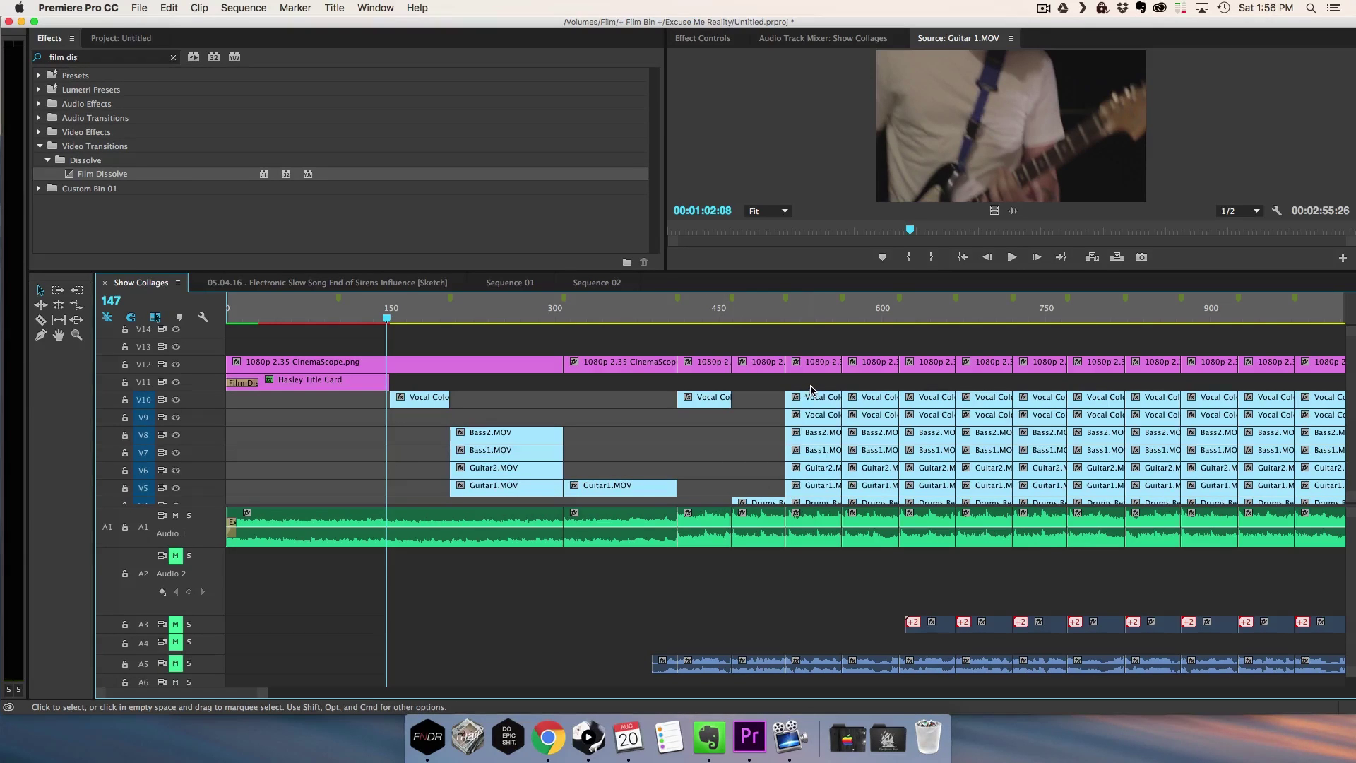
Step: Delete both Vocal Color clips and the Bass1, Guitar2 and Guitar1 clips in the segment starting near frame 510, keeping Bass2
{"action": "left_click_drag", "start_coordinate": [811, 390], "coordinate": [824, 452]}
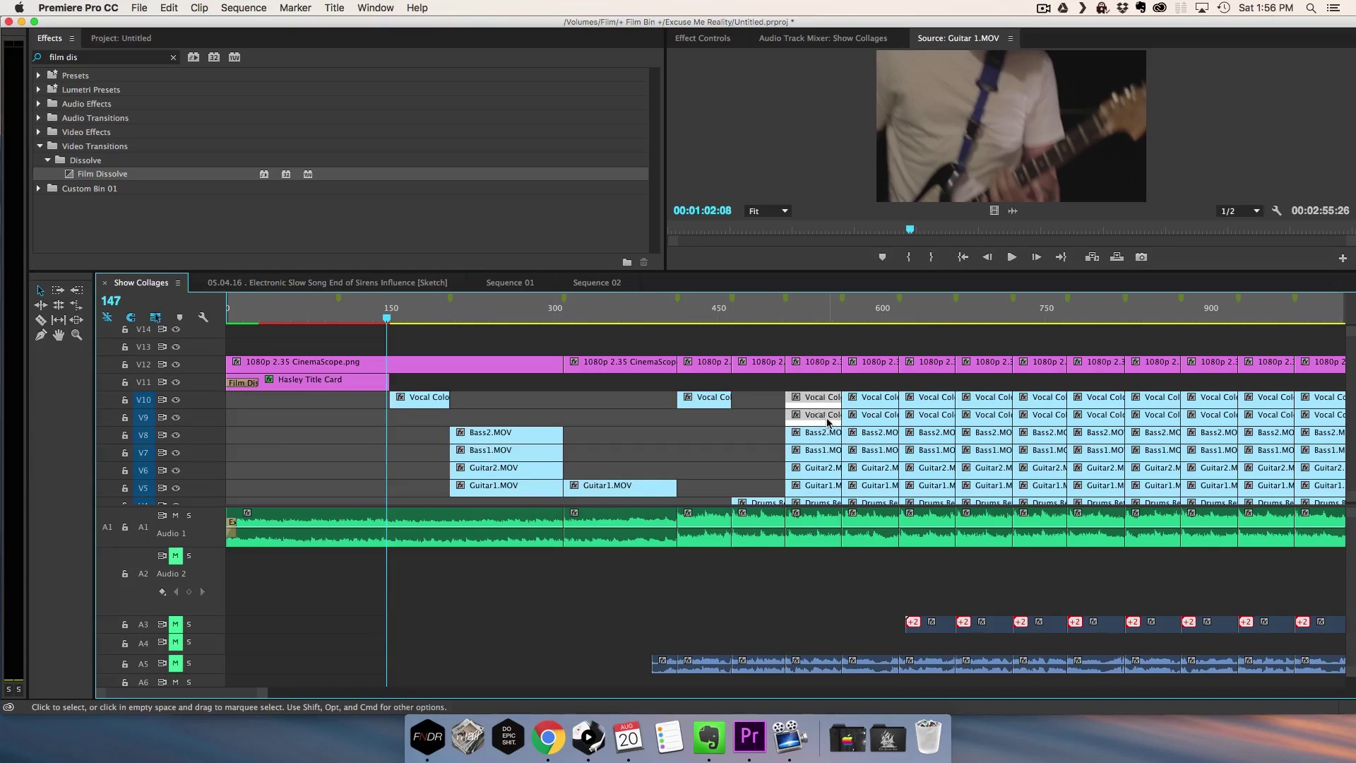
{"action": "key", "text": "Delete"}
{"action": "left_click_drag", "start_coordinate": [768, 457], "coordinate": [812, 493]}
{"action": "key", "text": "Delete"}
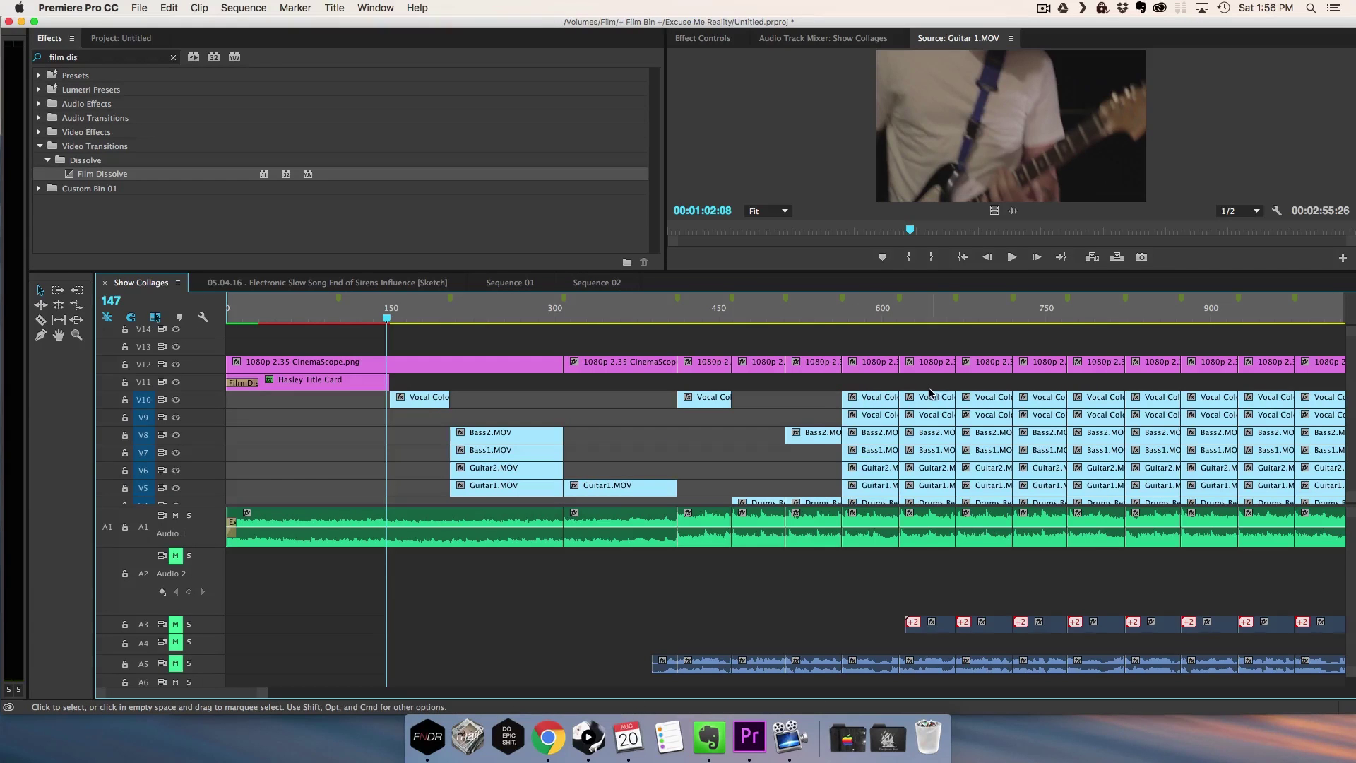
Step: Delete the clips stacked above Guitar1 in the segment near frame 615, and all vocal, bass and guitar clips in the segment near frame 718
{"action": "left_click_drag", "start_coordinate": [937, 390], "coordinate": [941, 467]}
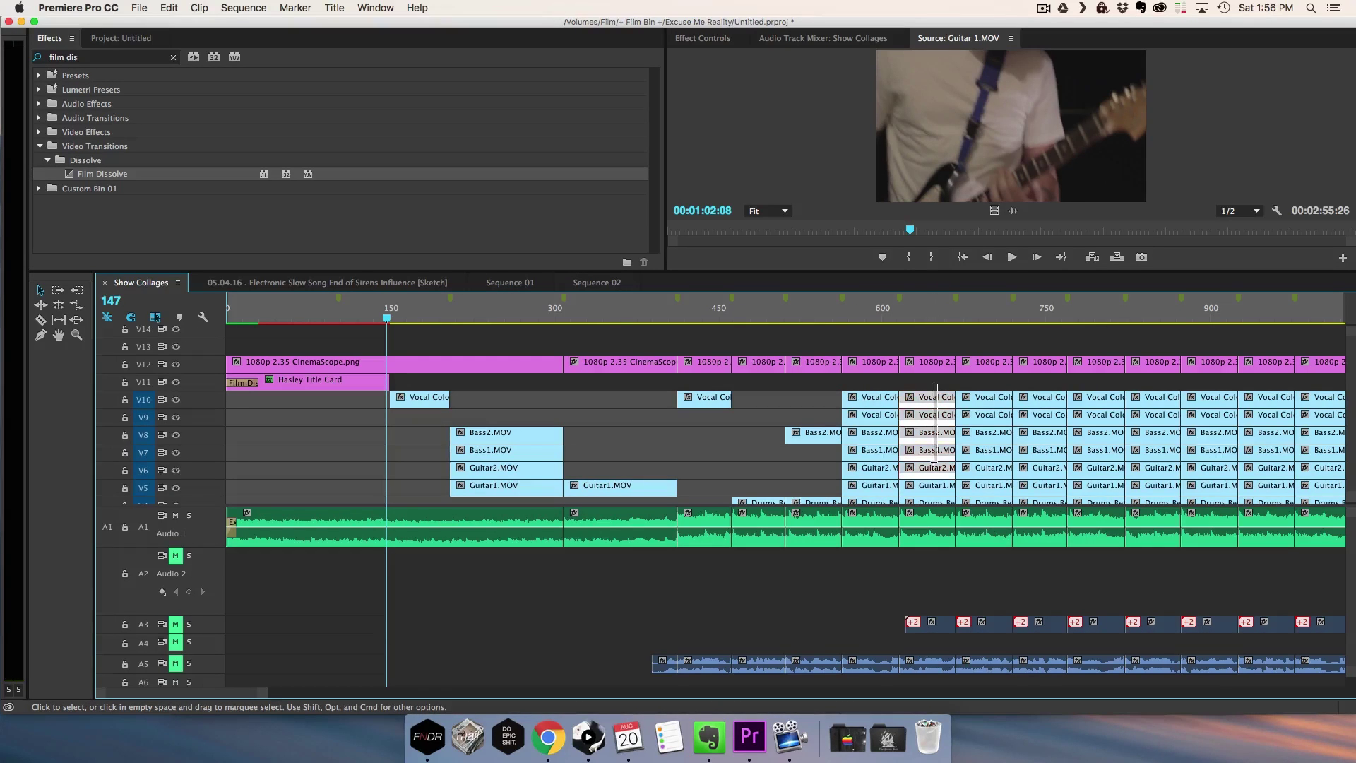
{"action": "key", "text": "Delete"}
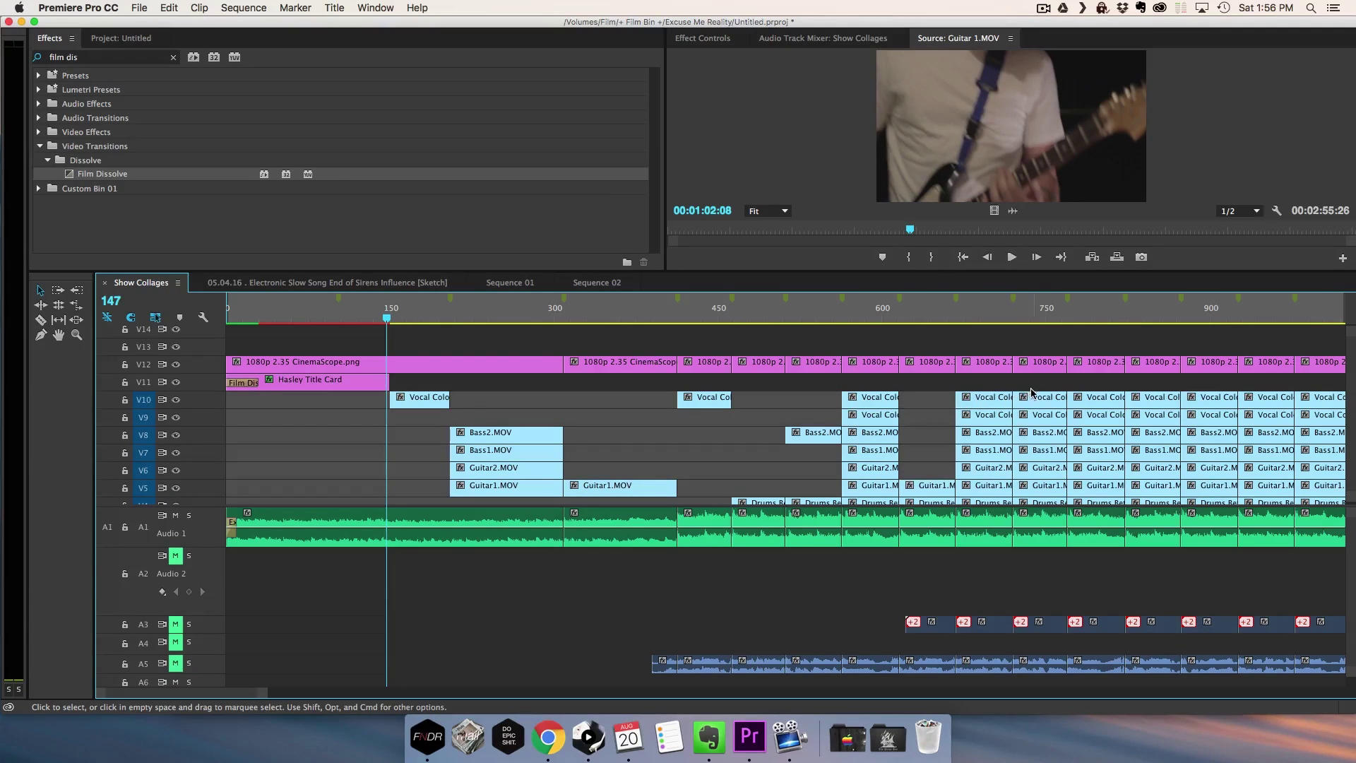
{"action": "mouse_move", "coordinate": [1031, 392]}
{"action": "left_mouse_down"}
{"action": "mouse_move", "coordinate": [1050, 494]}
{"action": "mouse_move", "coordinate": [1042, 390]}
{"action": "left_mouse_up"}
{"action": "left_click_drag", "start_coordinate": [1047, 449], "coordinate": [1049, 495]}
{"action": "key", "text": "Delete"}
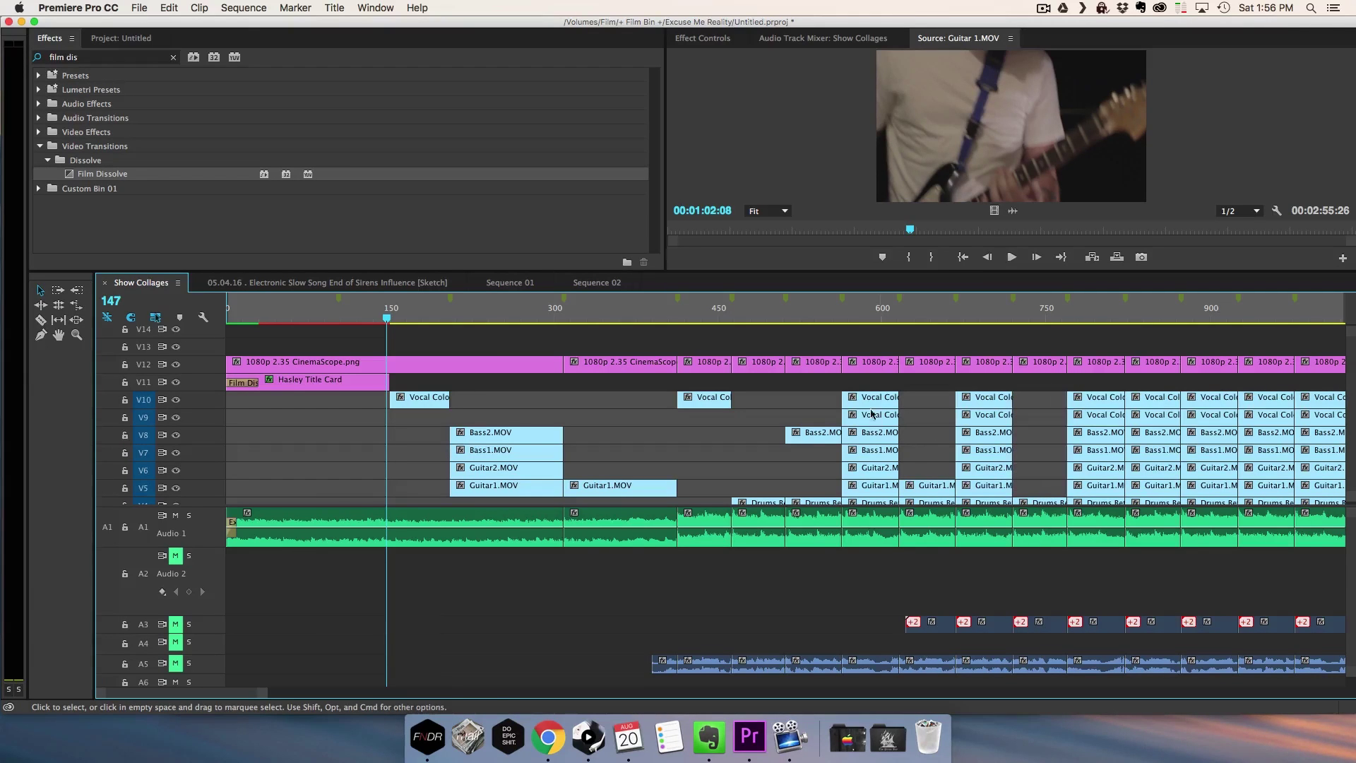
Step: Play back the edited sequence from just before frame 150 to review the first trimmed segments
{"action": "left_click", "coordinate": [376, 316]}
{"action": "key", "text": "space"}
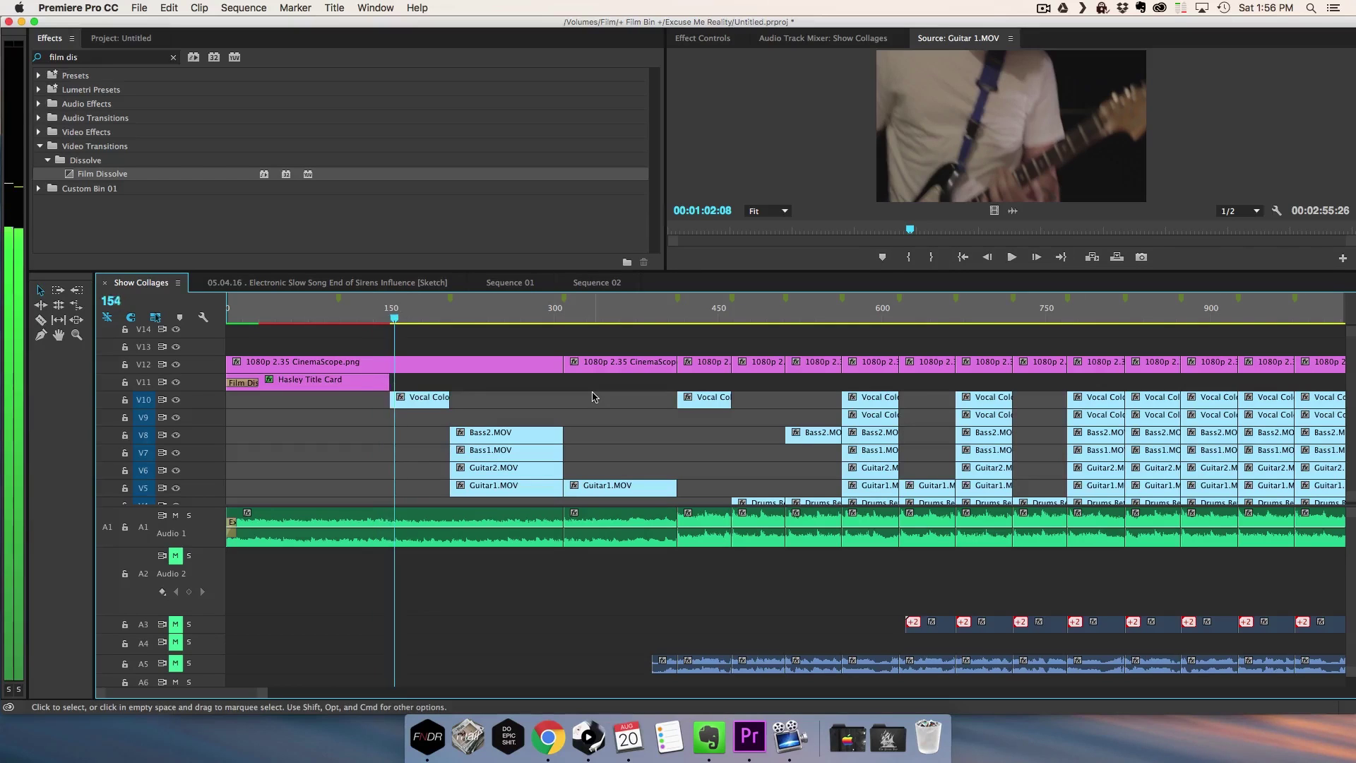
{"action": "key", "text": "space"}
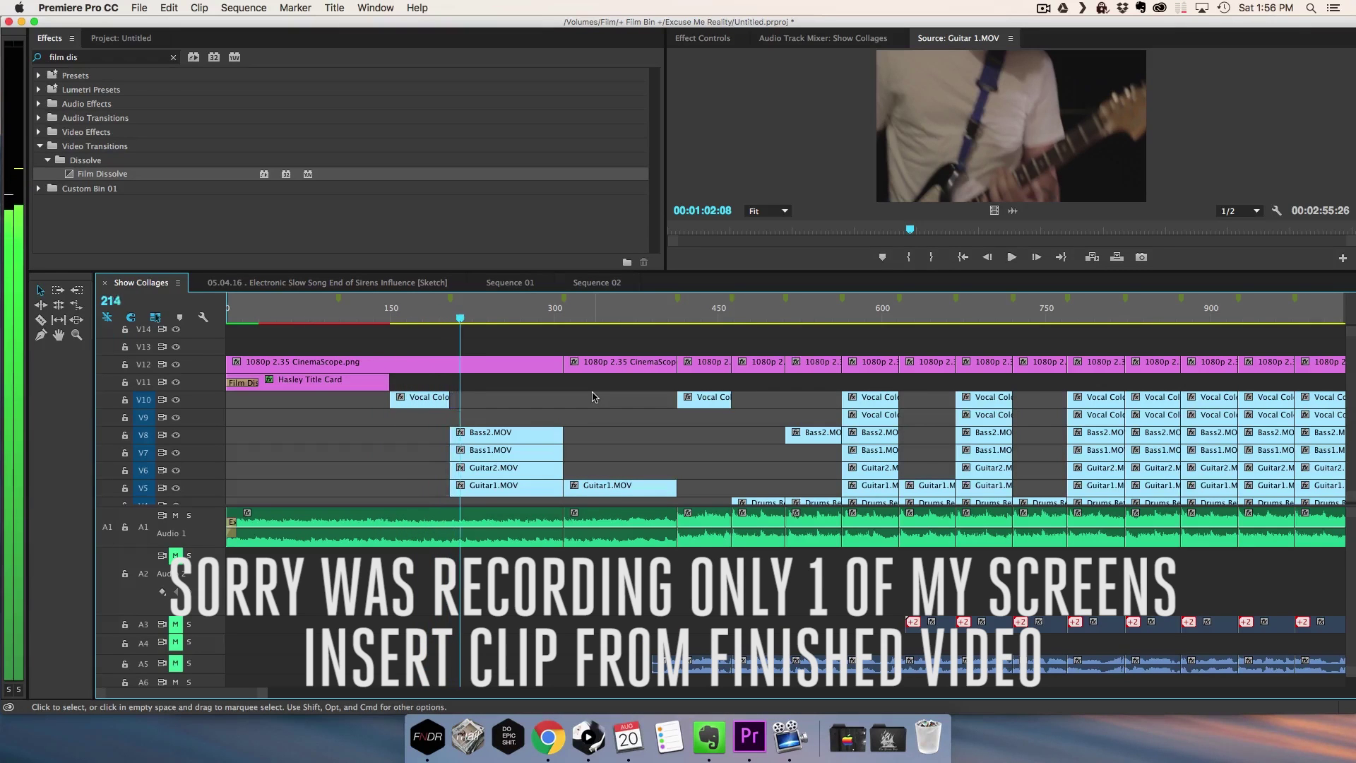